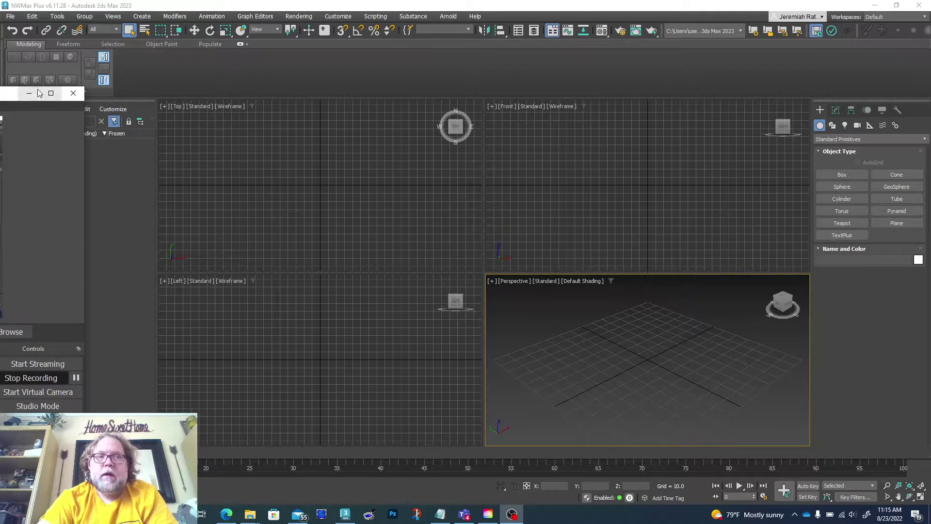
- Minimize the window covering the workspace and show the spline types among the objects available for creation
{"action": "left_click", "coordinate": [32, 92]}
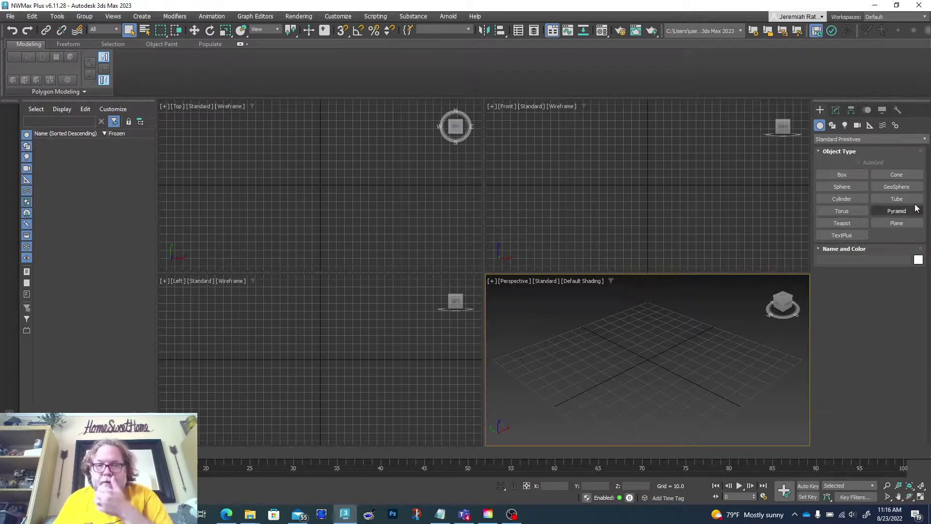
{"action": "left_click", "coordinate": [833, 126]}
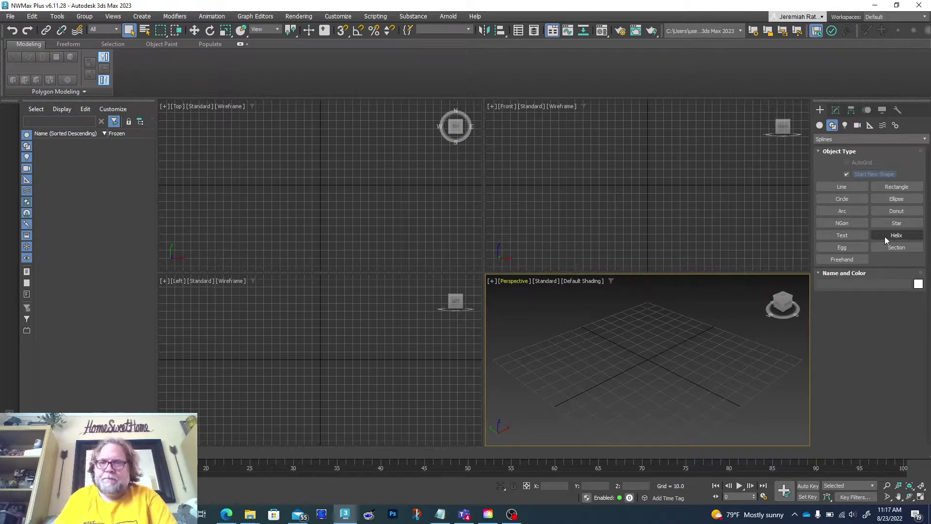
{"action": "left_click", "coordinate": [819, 126]}
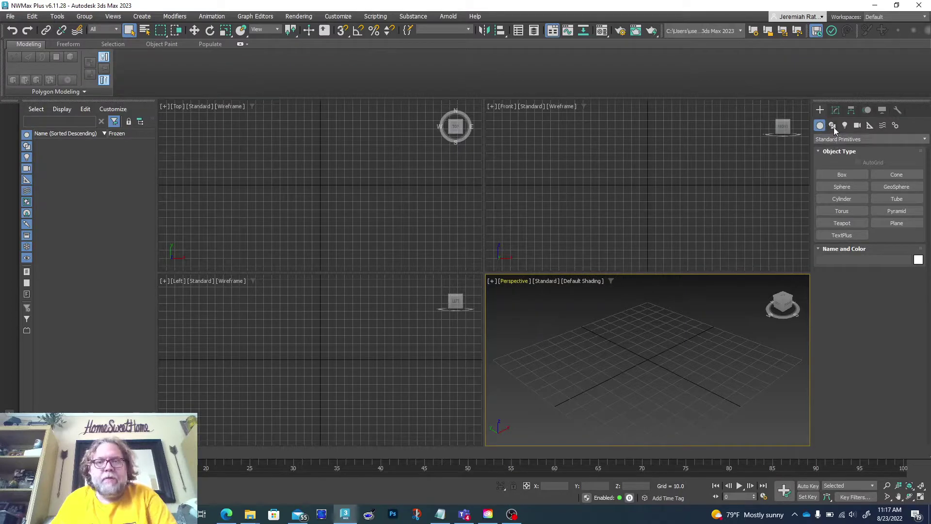
{"action": "left_click", "coordinate": [833, 126]}
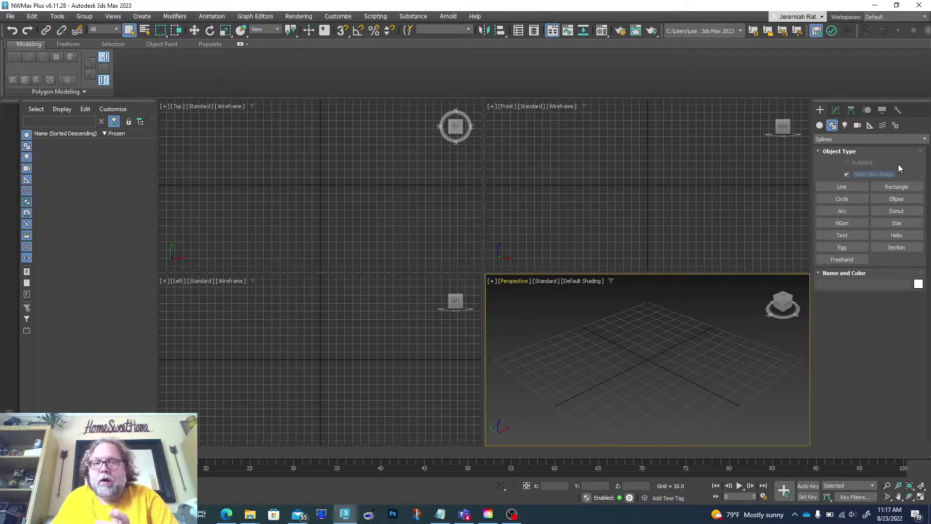
{"action": "left_click", "coordinate": [851, 226]}
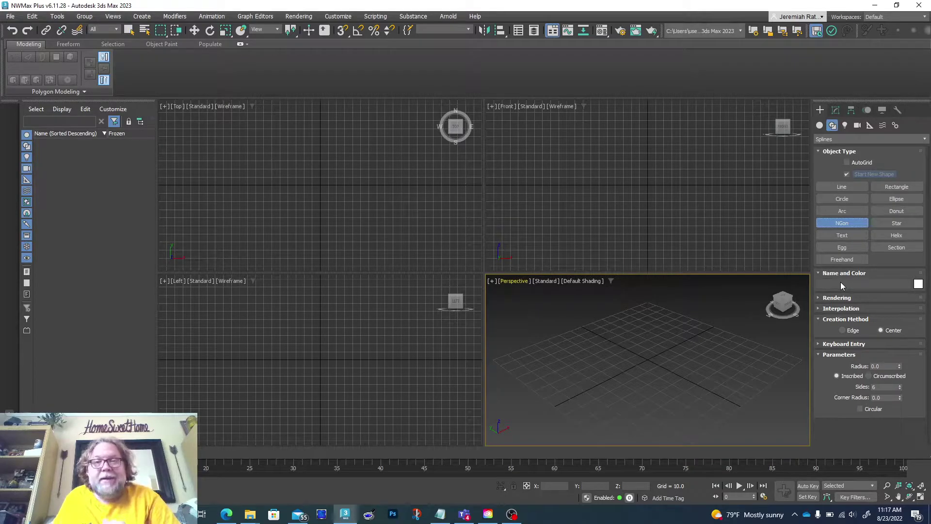
{"action": "left_click", "coordinate": [845, 236]}
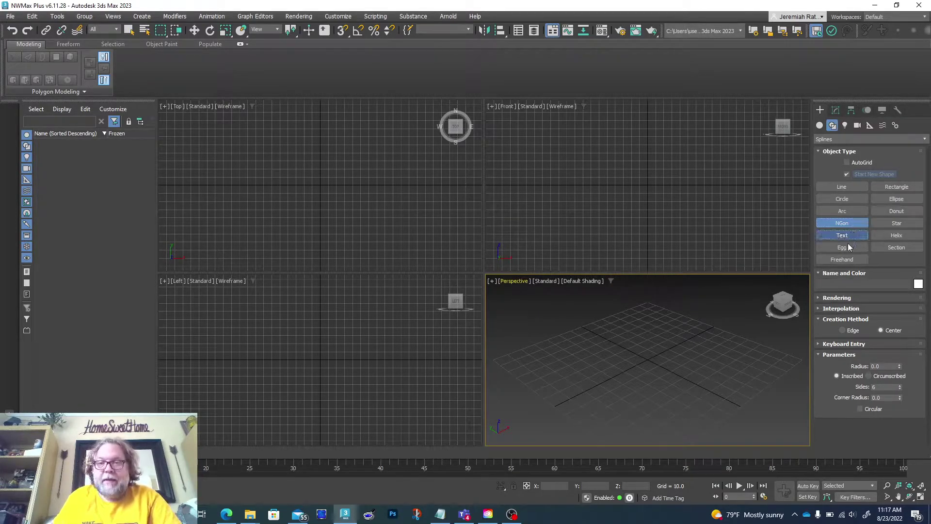
{"action": "left_click", "coordinate": [854, 235]}
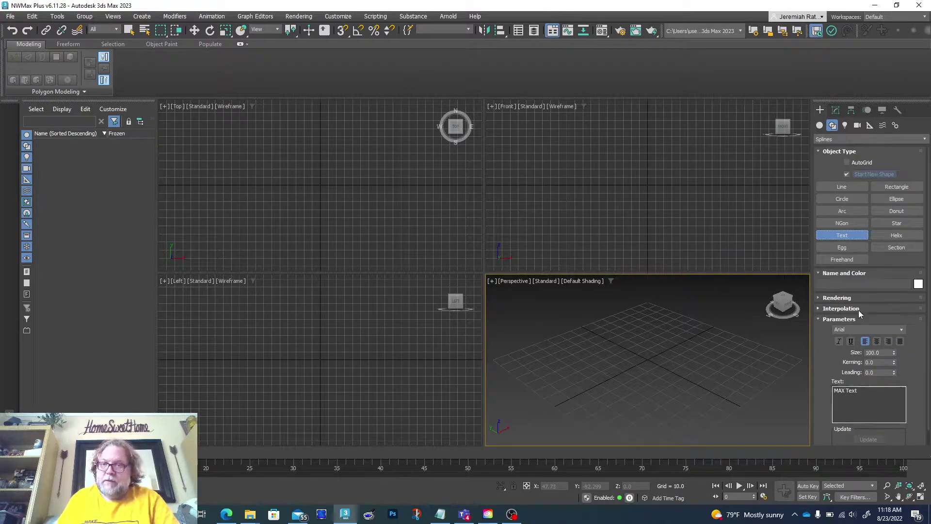
- Start a Line spline in the Front view with an S-shaped upper profile through two curved Bezier points, ending in a lower corner point
{"action": "left_click", "coordinate": [851, 189]}
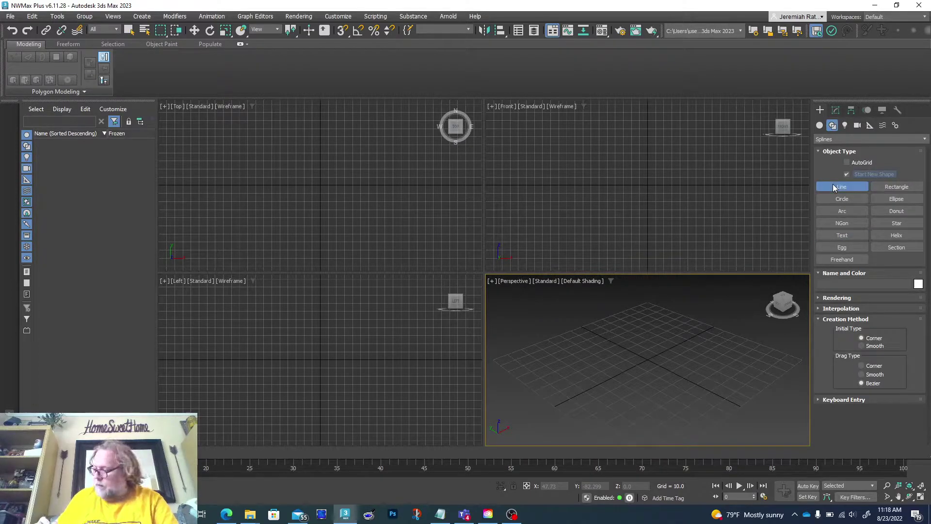
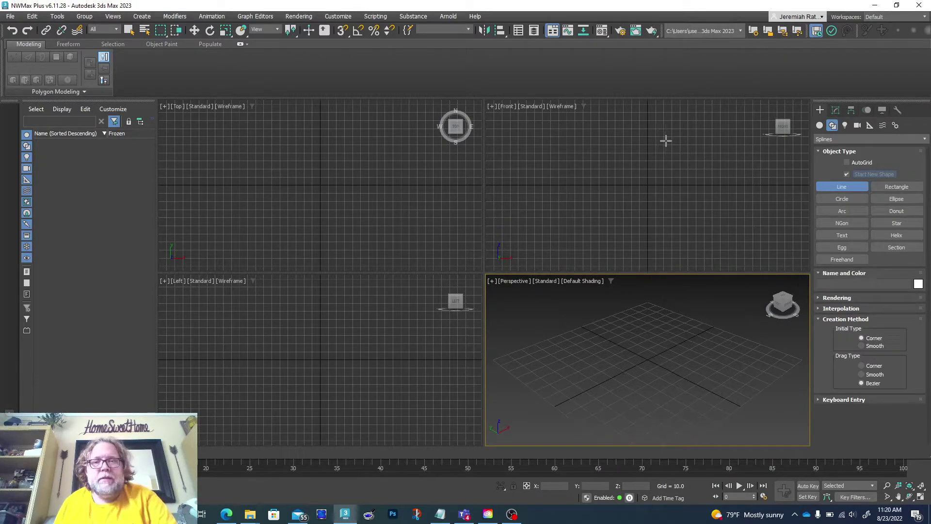
{"action": "left_click", "coordinate": [688, 115]}
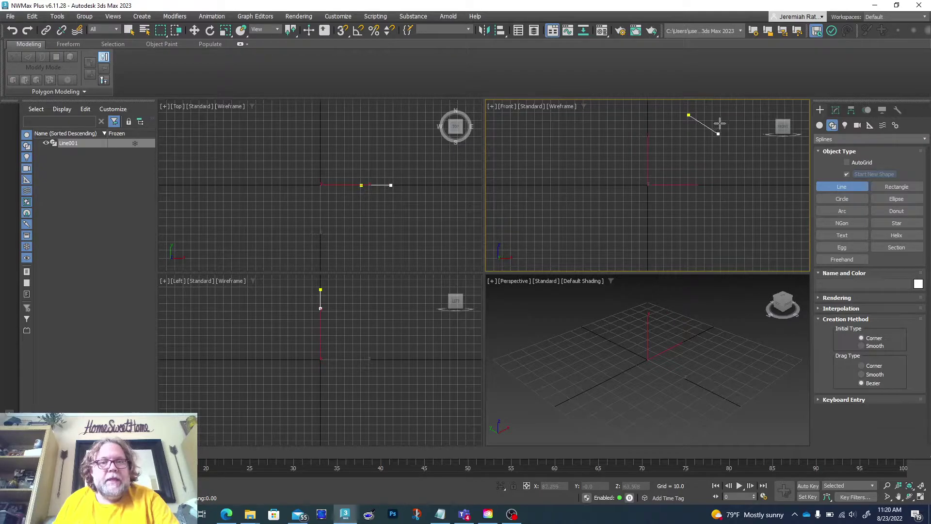
{"action": "left_click", "coordinate": [684, 142]}
{"action": "right_click", "coordinate": [687, 149]}
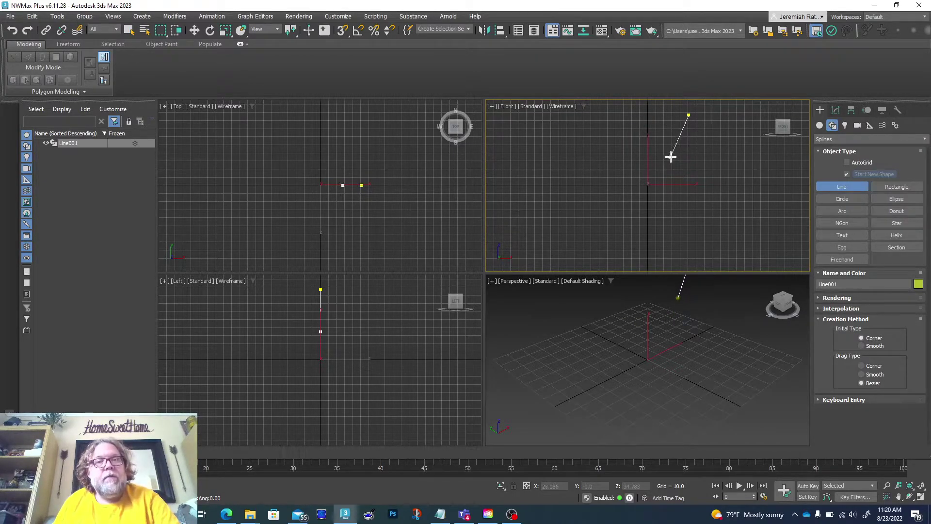
{"action": "left_click_drag", "start_coordinate": [671, 154], "coordinate": [682, 177]}
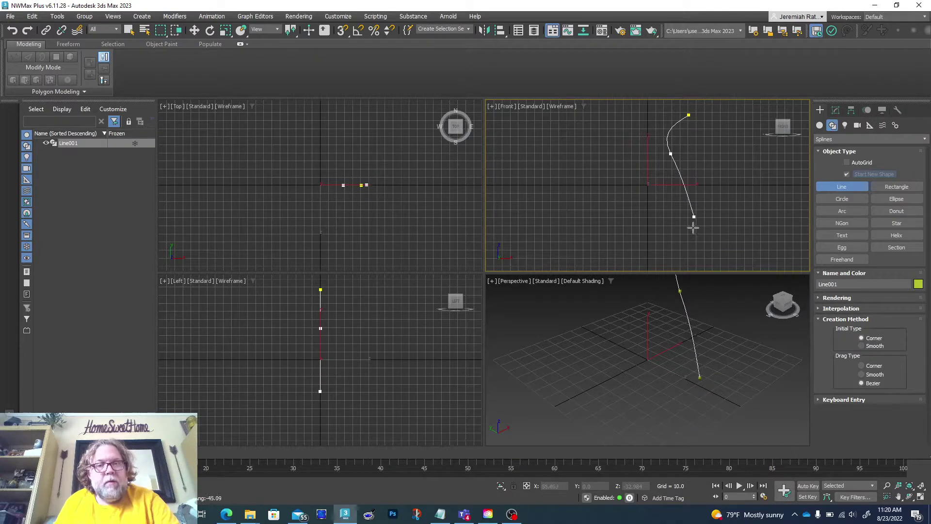
{"action": "left_click_drag", "start_coordinate": [700, 195], "coordinate": [694, 214]}
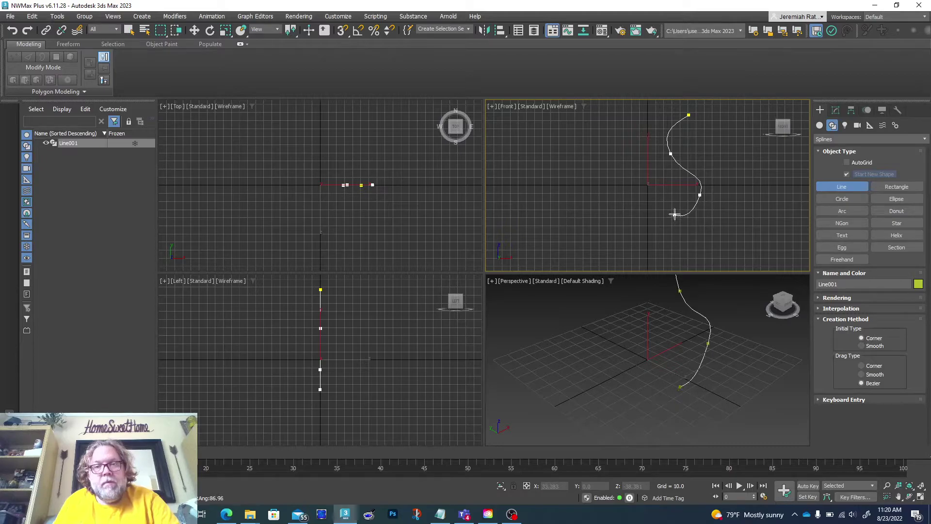
{"action": "left_click", "coordinate": [683, 221]}
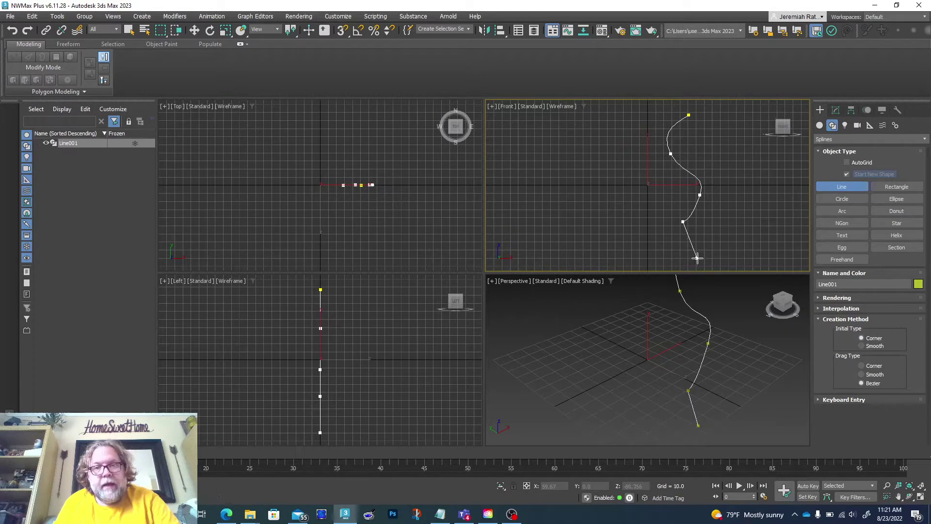
- Continue the profile line downward with three sharp corner points forming a small zigzag near the base
{"action": "left_click", "coordinate": [699, 228]}
{"action": "left_click", "coordinate": [690, 237]}
{"action": "left_click", "coordinate": [702, 257]}
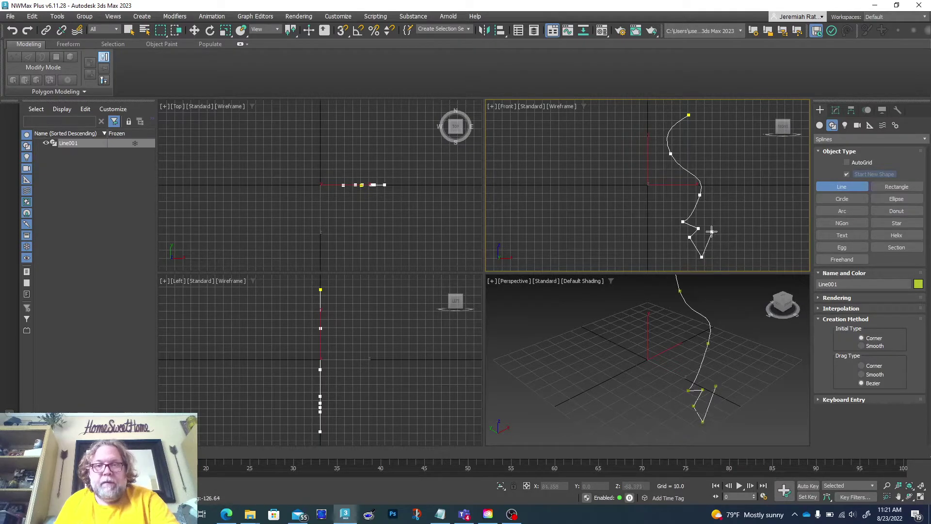
{"action": "key", "text": "shift"}
{"action": "left_click", "coordinate": [664, 257]}
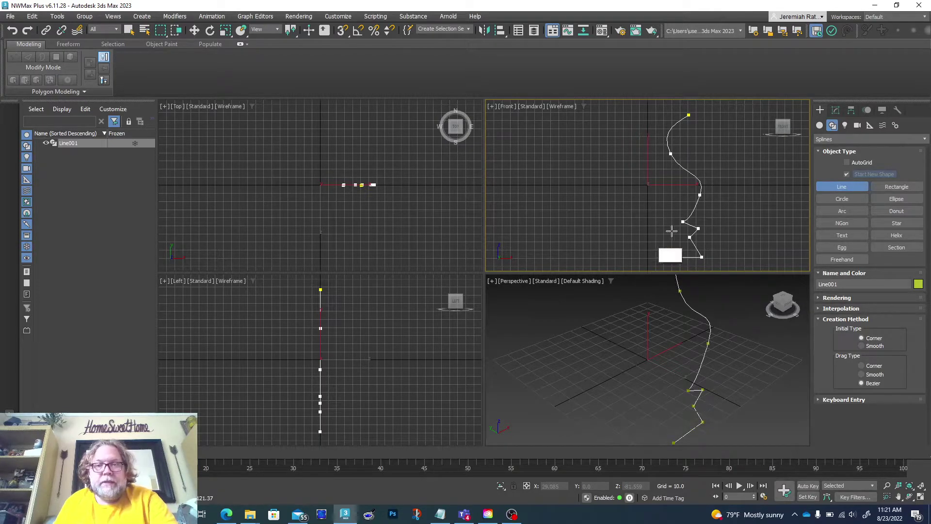
{"action": "key", "text": "BackSpace"}
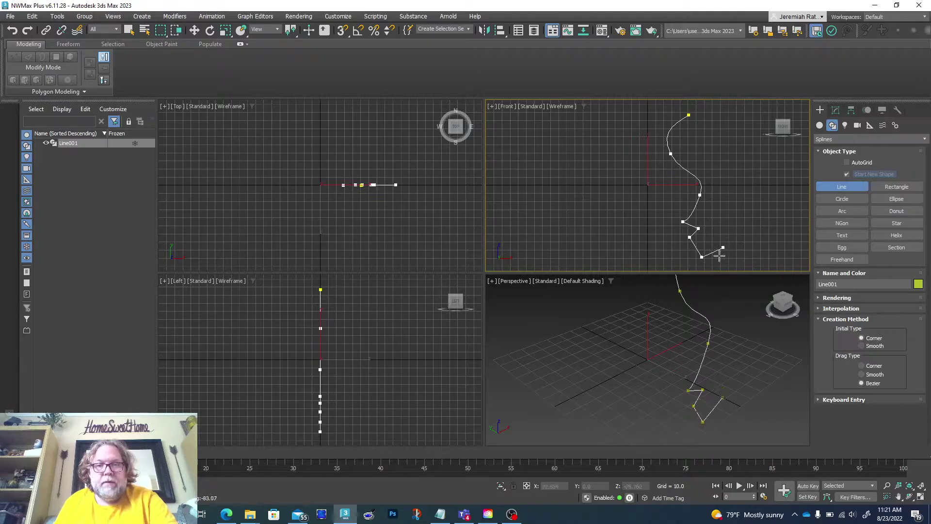
- Add a short, perfectly horizontal base segment toward the central axis and finish the profile as an open line
{"action": "key", "text": "shift"}
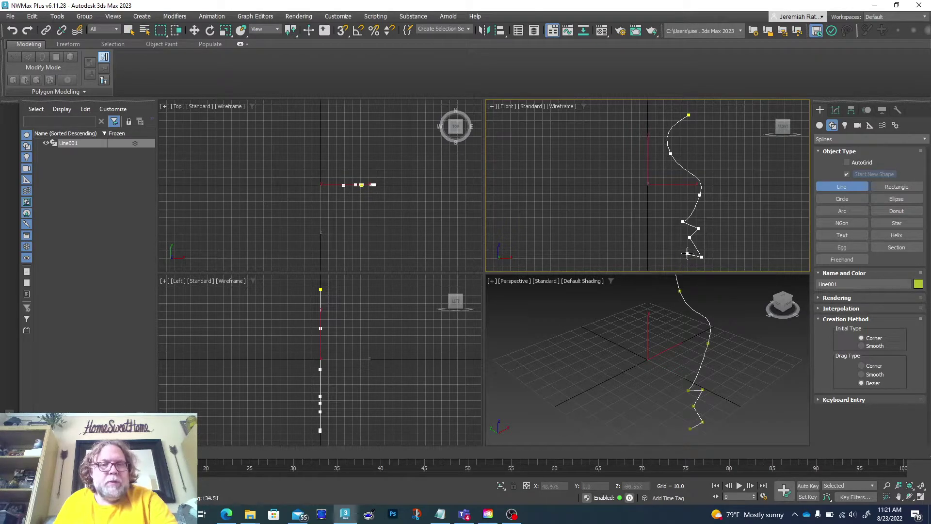
{"action": "key", "text": "shift"}
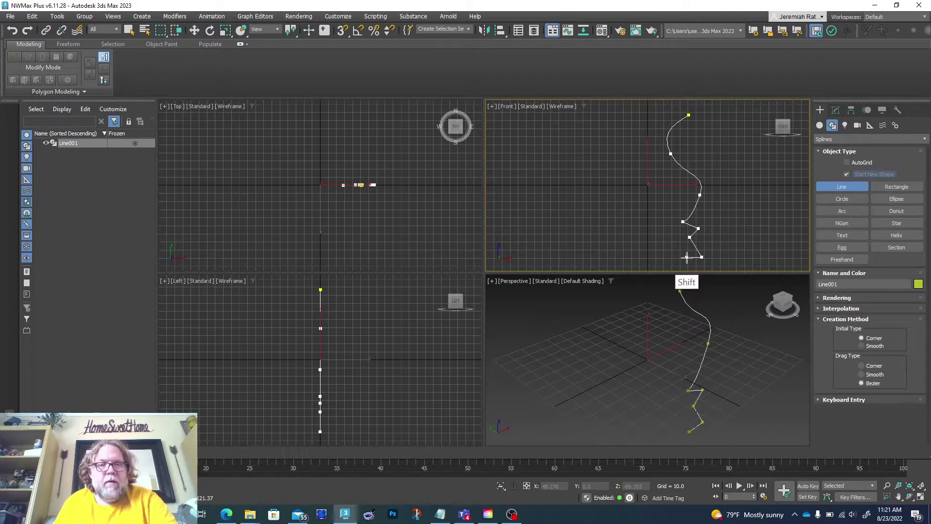
{"action": "left_click", "coordinate": [687, 257]}
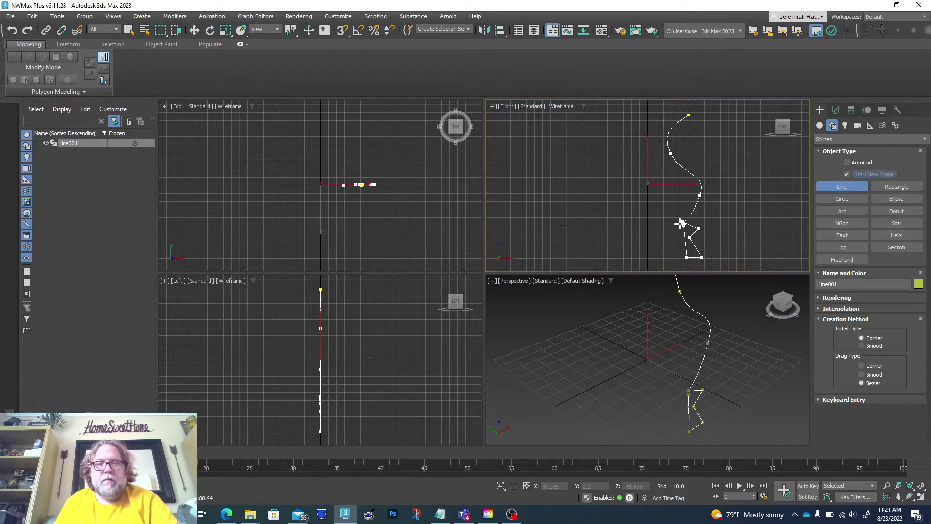
{"action": "right_click", "coordinate": [643, 238]}
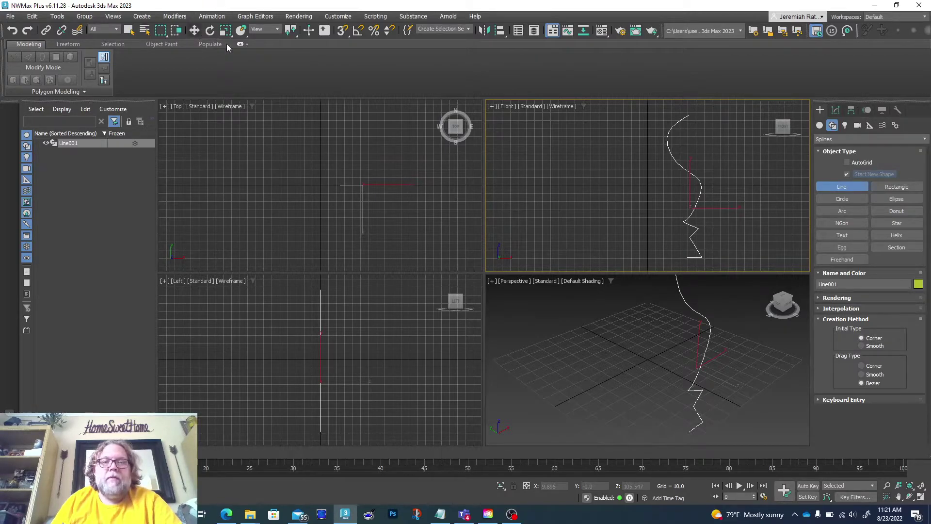
{"action": "left_click", "coordinate": [673, 212]}
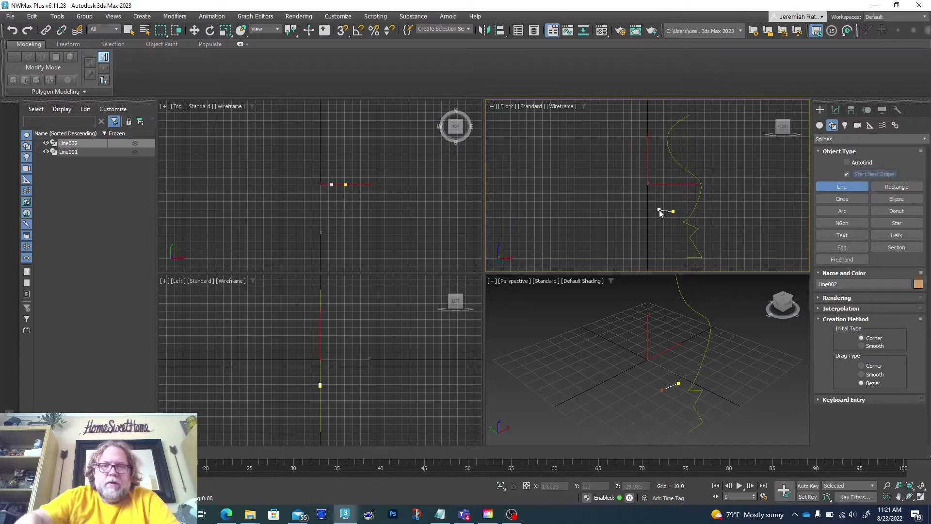
{"action": "right_click", "coordinate": [660, 213]}
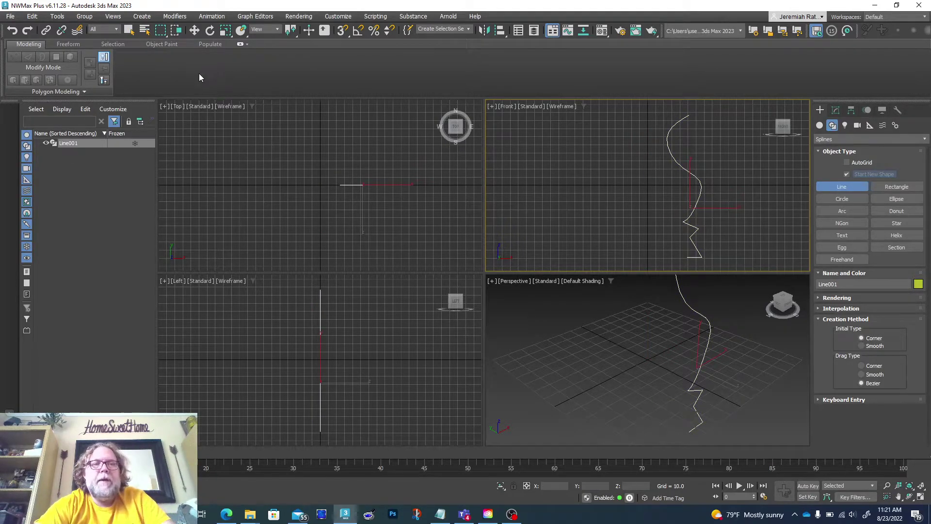
{"action": "left_click", "coordinate": [128, 30]}
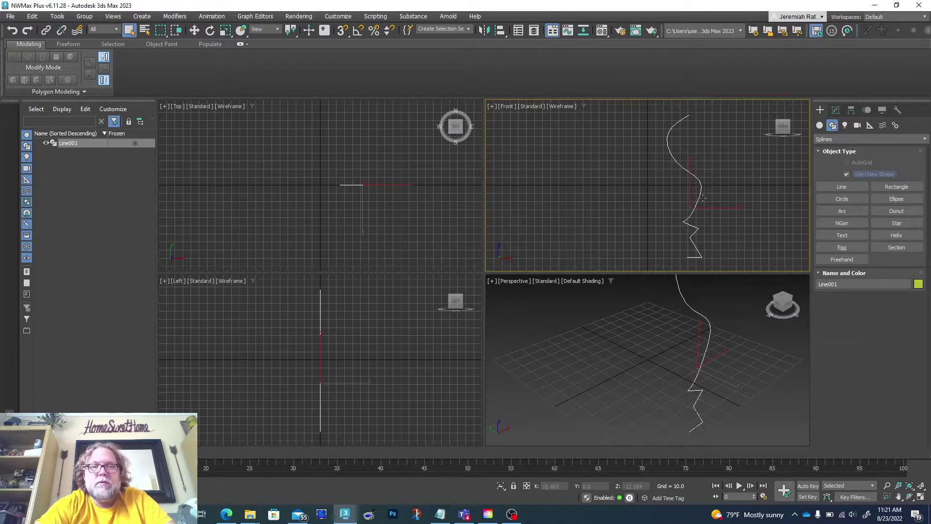
- Activate the Move tool, then deselect and reselect the profile line in the Front and Perspective views
{"action": "left_click", "coordinate": [194, 30]}
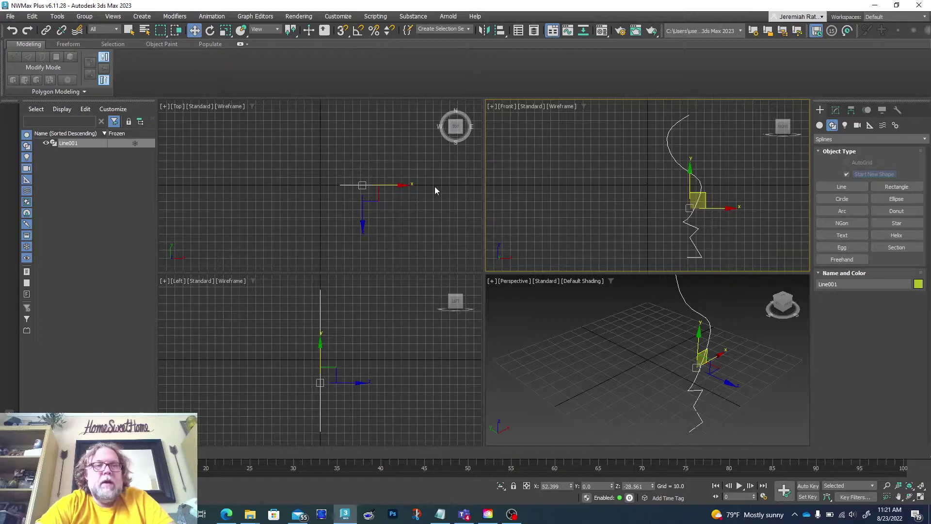
{"action": "left_click", "coordinate": [636, 213]}
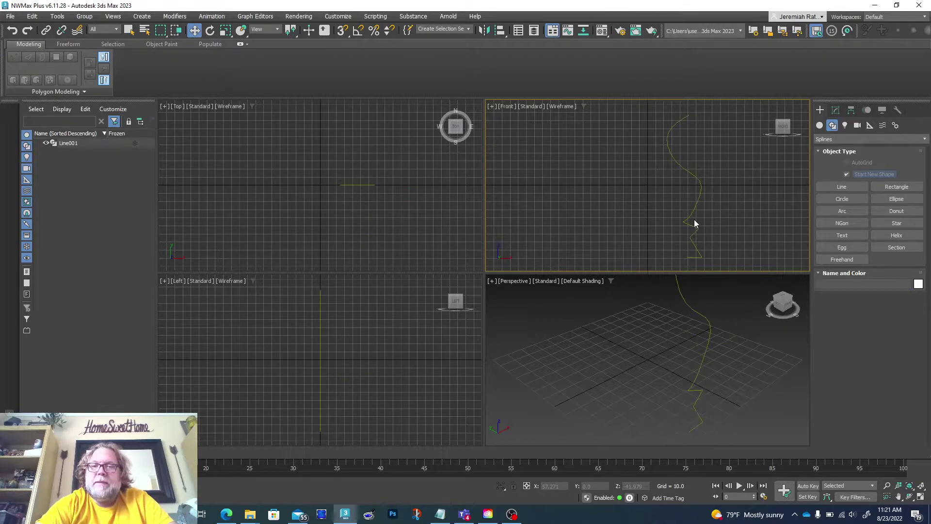
{"action": "left_click", "coordinate": [690, 219]}
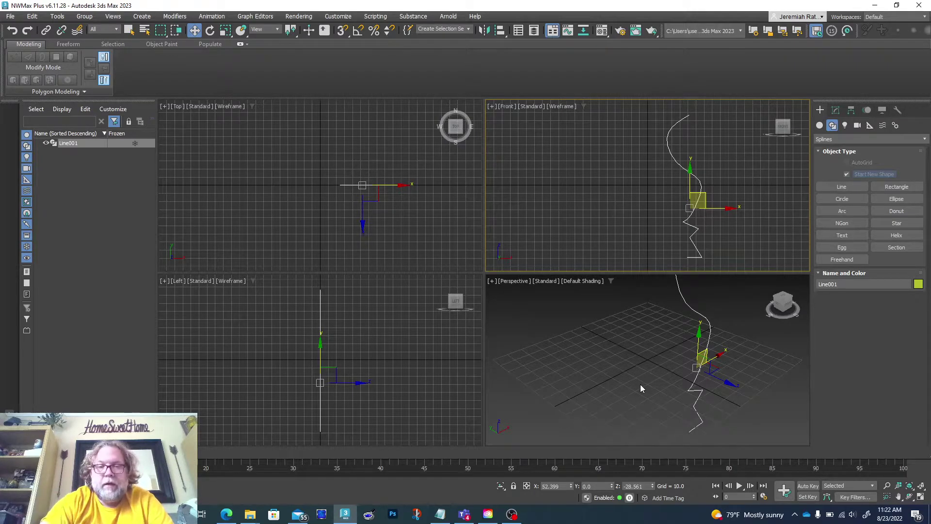
{"action": "left_click", "coordinate": [752, 352]}
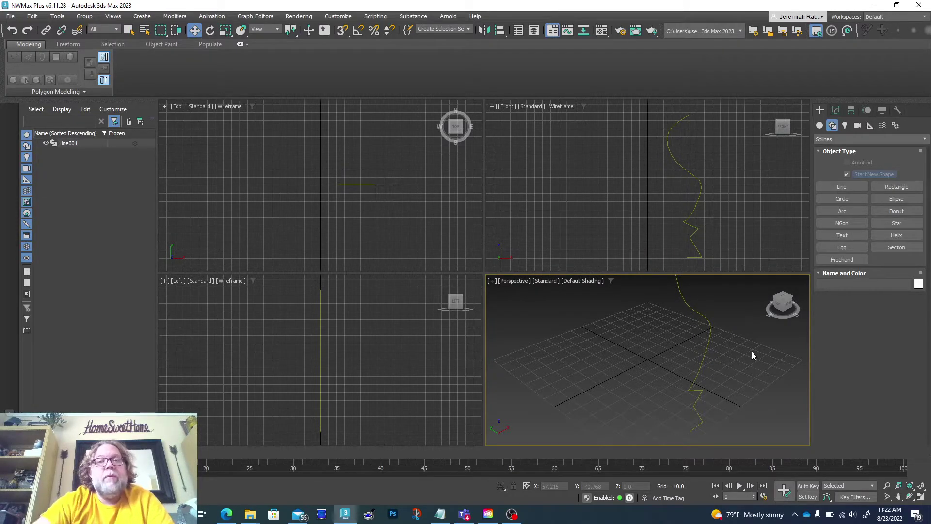
{"action": "left_click", "coordinate": [706, 343]}
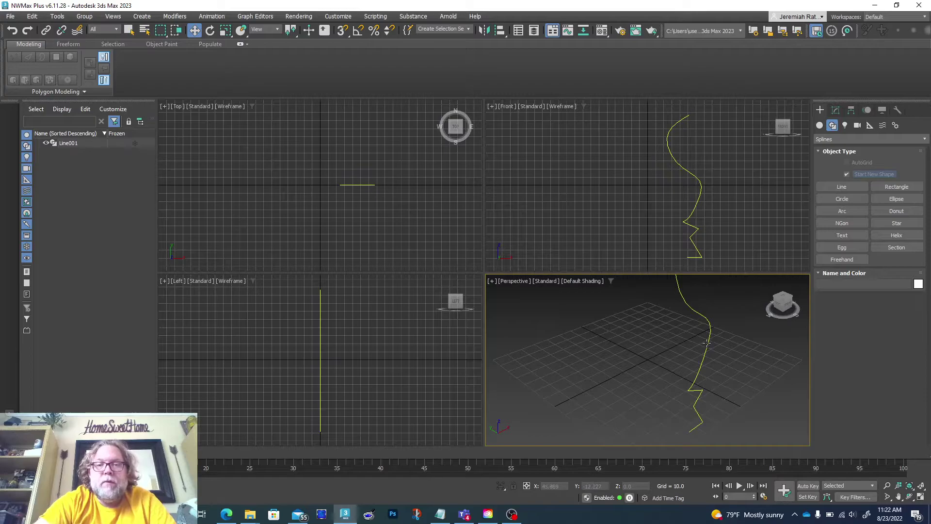
- Edit the profile line at Vertex level and select its third vertex from the top, on the outward bulge, in the Front view
{"action": "left_click", "coordinate": [833, 114]}
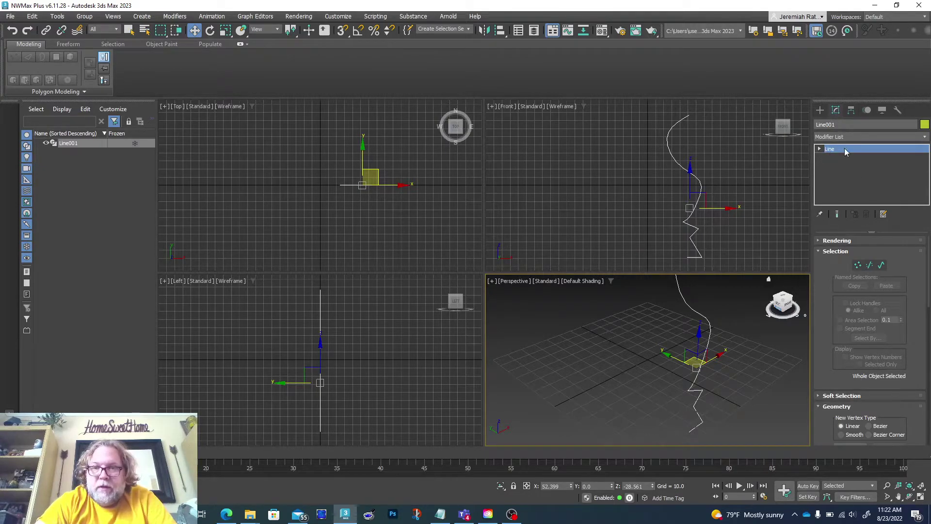
{"action": "left_click", "coordinate": [819, 149]}
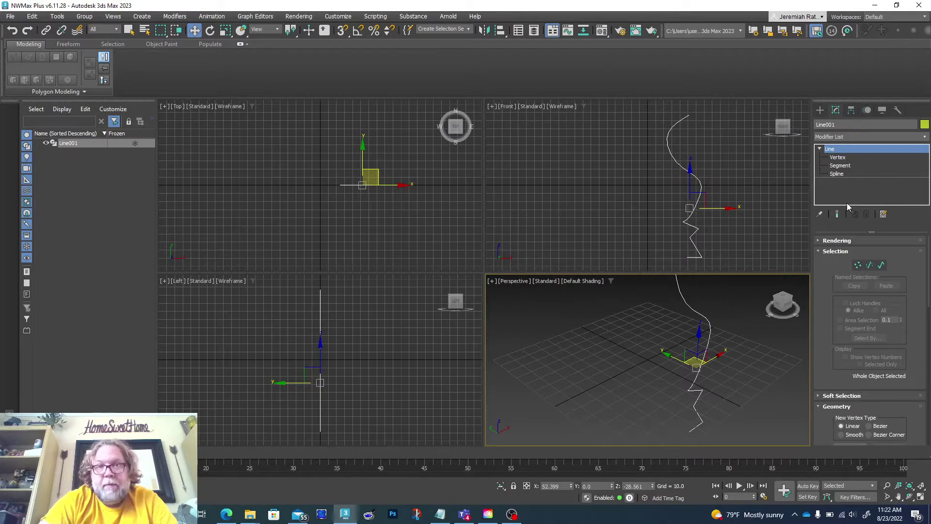
{"action": "left_click", "coordinate": [836, 158]}
{"action": "left_click", "coordinate": [700, 195]}
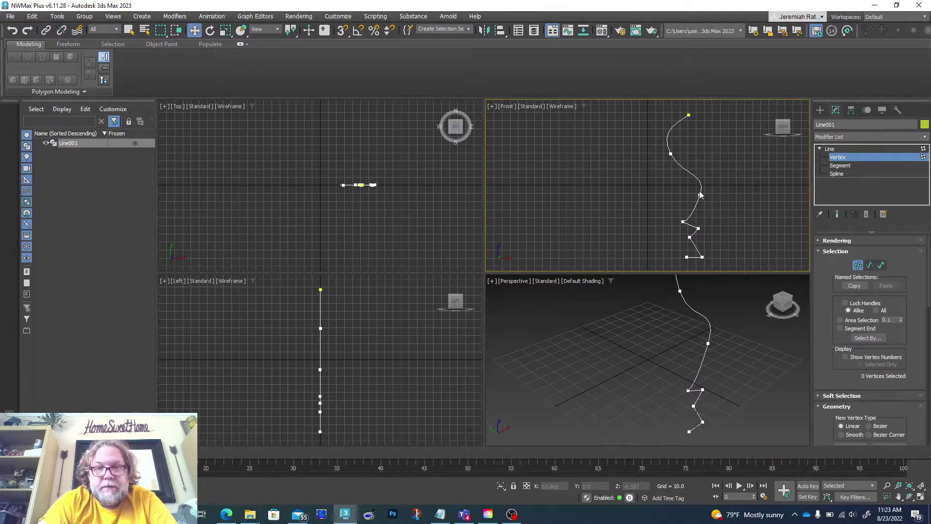
{"action": "left_click", "coordinate": [700, 195]}
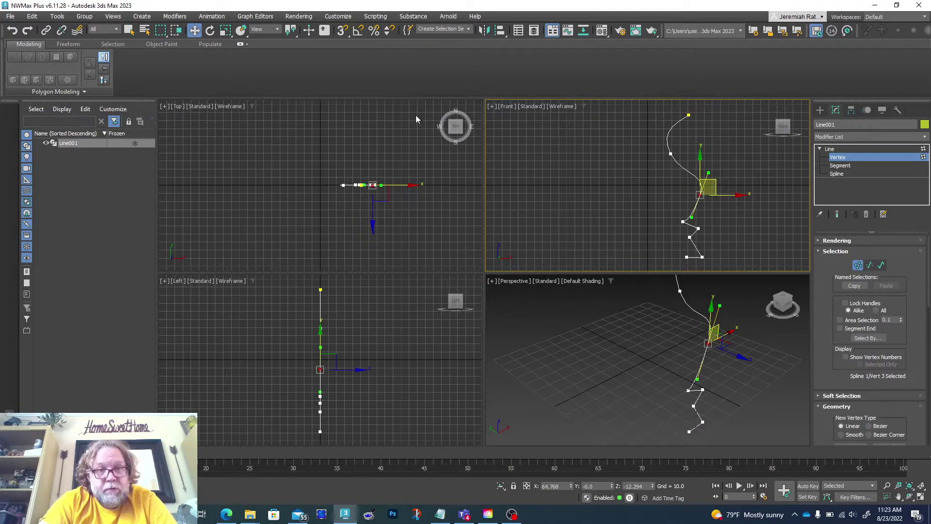
- Move the bulge vertex up and outward to about X 68.8, Z -2.6 and turn its Bezier handles nearly vertical
{"action": "left_click_drag", "start_coordinate": [712, 187], "coordinate": [723, 184]}
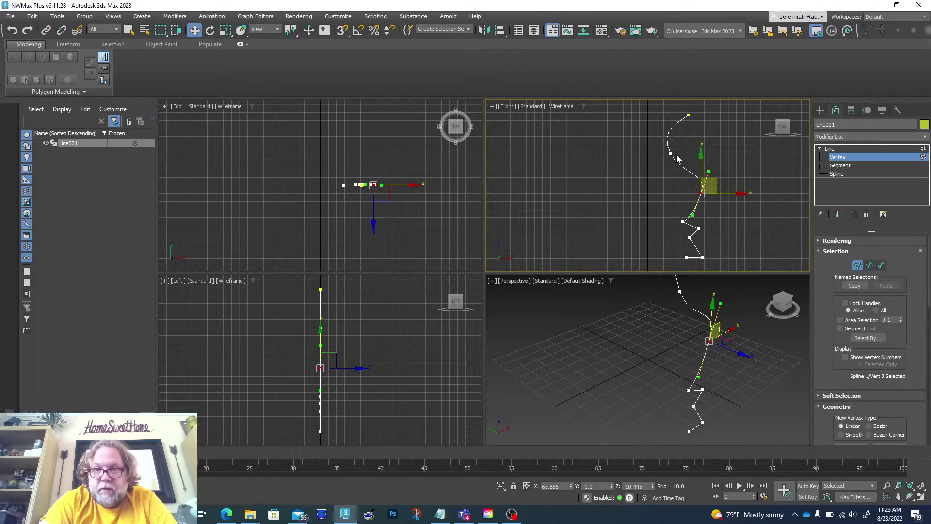
{"action": "left_click_drag", "start_coordinate": [693, 216], "coordinate": [701, 218]}
{"action": "mouse_move", "coordinate": [712, 180]}
{"action": "left_mouse_down"}
{"action": "mouse_move", "coordinate": [721, 176]}
{"action": "mouse_move", "coordinate": [707, 173]}
{"action": "left_mouse_up"}
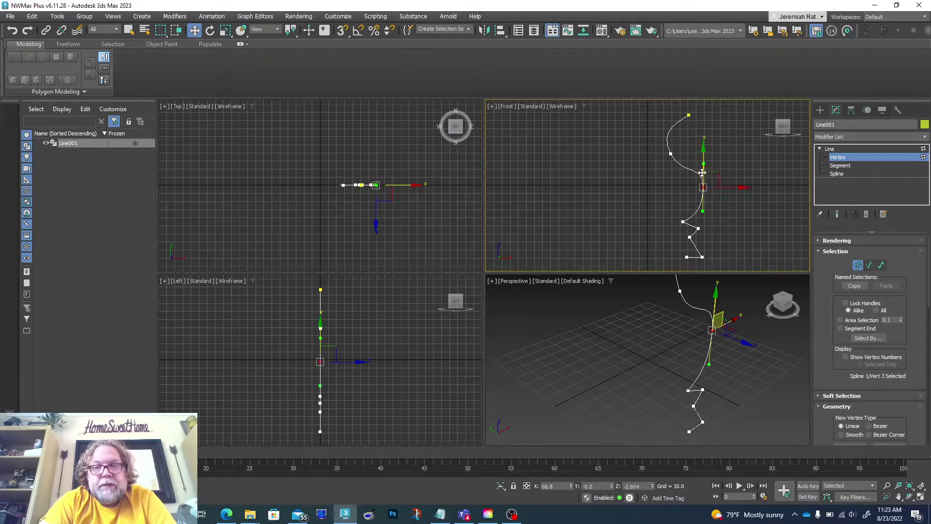
- Select the profile's second vertex from the top in the Front view and make its upper Bezier handle steeper
{"action": "left_click", "coordinate": [671, 154]}
{"action": "left_click_drag", "start_coordinate": [658, 133], "coordinate": [666, 139]}
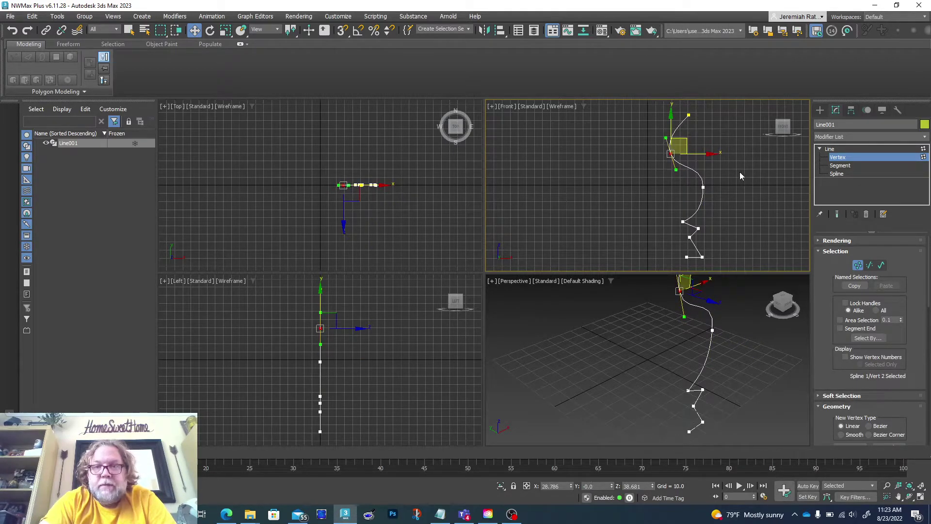
- Inspect the line's other sub-object levels by selecting its top segment at Segment level and the whole curve at Spline level
{"action": "left_click", "coordinate": [841, 165]}
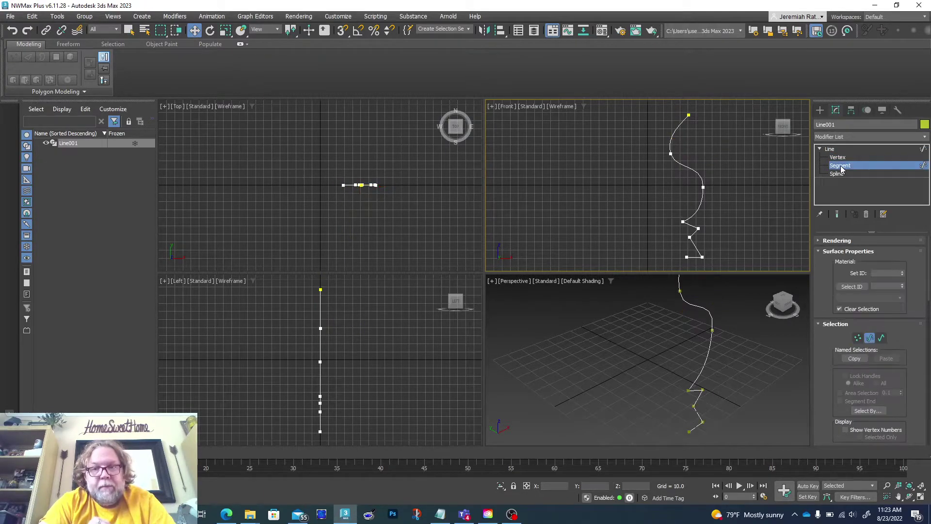
{"action": "left_click", "coordinate": [669, 138]}
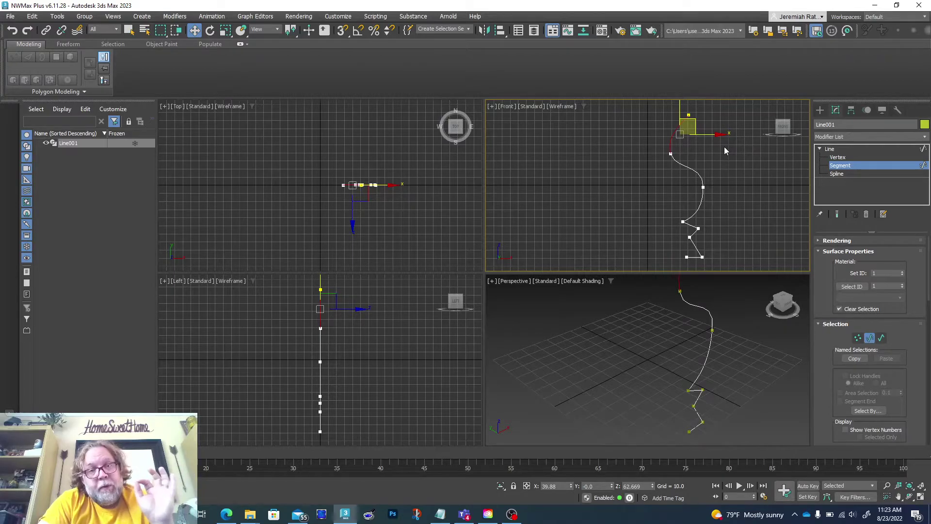
{"action": "left_click", "coordinate": [838, 174]}
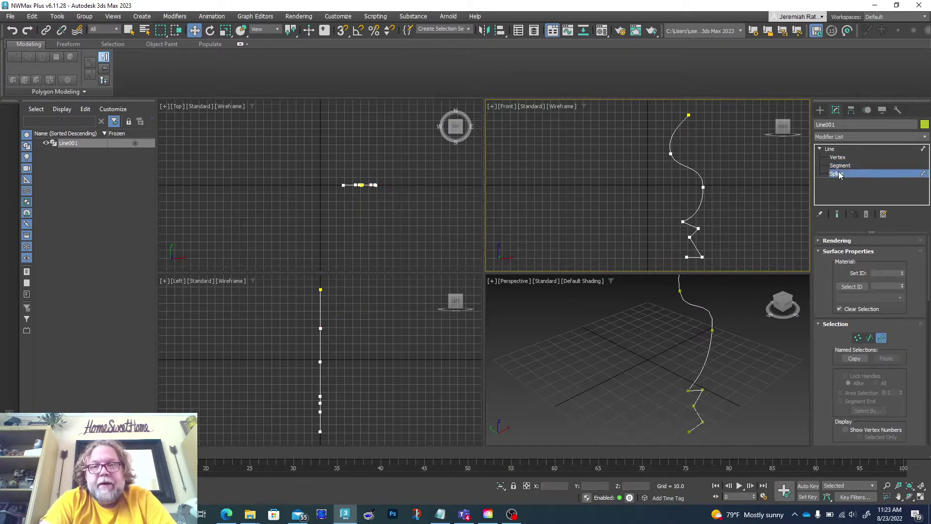
{"action": "left_click", "coordinate": [704, 177]}
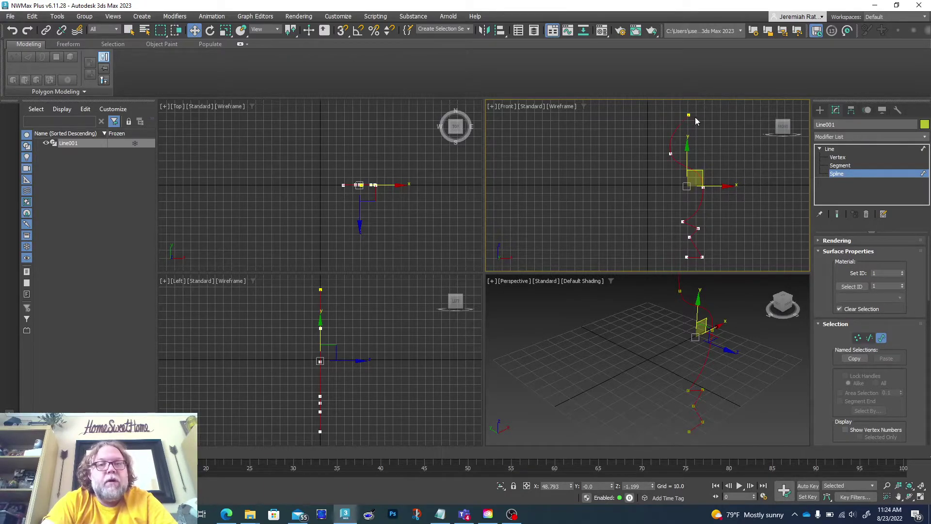
{"action": "left_click", "coordinate": [720, 249]}
{"action": "left_click", "coordinate": [696, 174]}
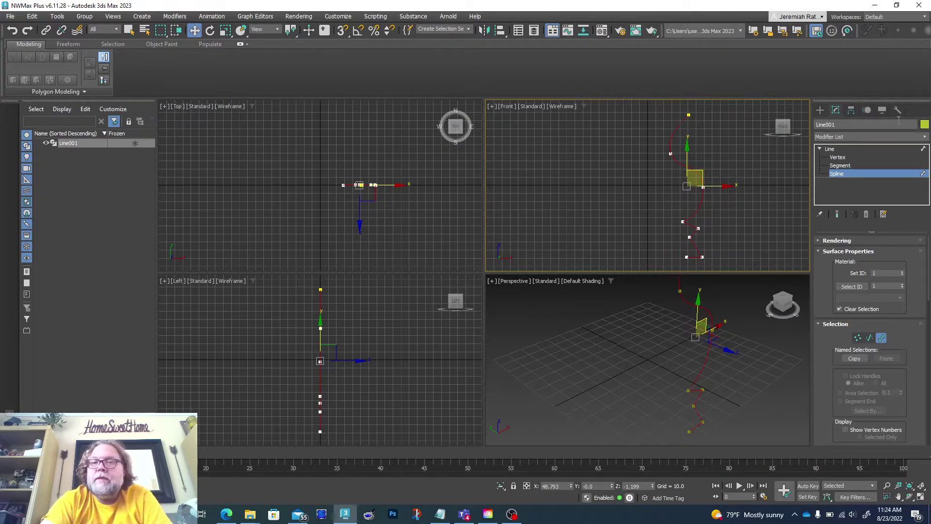
- Return to the base Line level and apply a Lathe modifier to the whole profile
{"action": "left_click", "coordinate": [842, 151]}
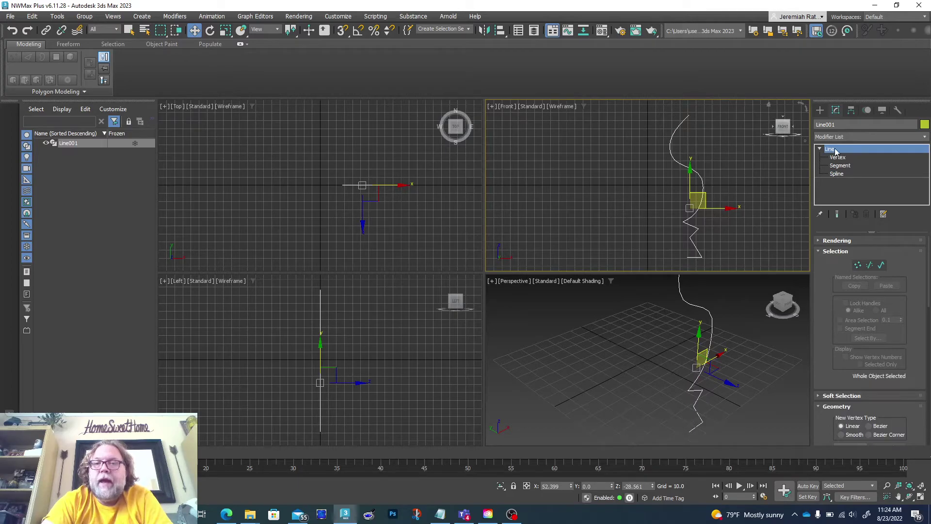
{"action": "left_click", "coordinate": [842, 137]}
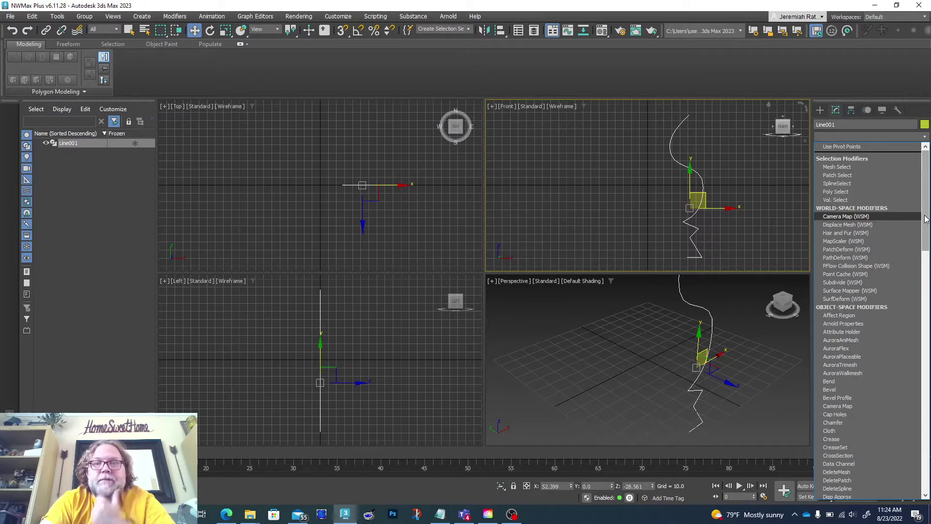
{"action": "left_click_drag", "start_coordinate": [927, 220], "coordinate": [927, 499]}
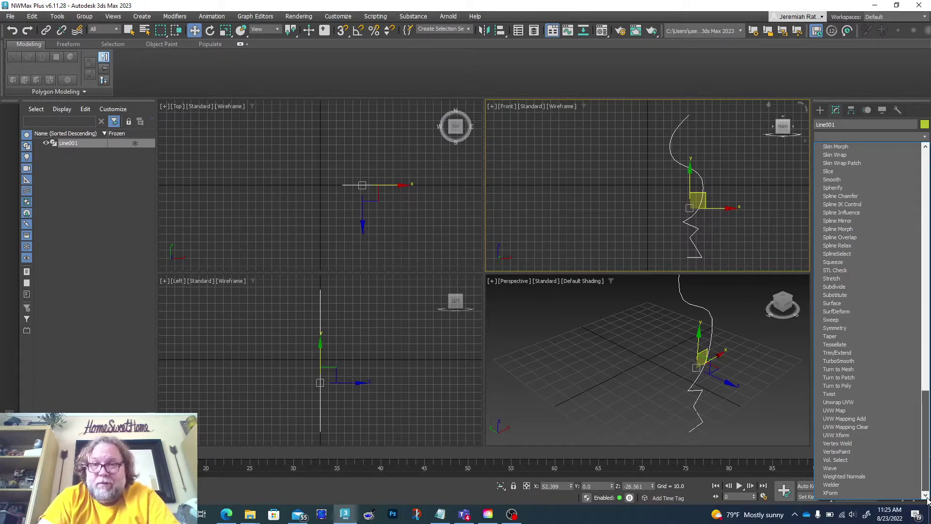
{"action": "left_click_drag", "start_coordinate": [925, 472], "coordinate": [926, 198]}
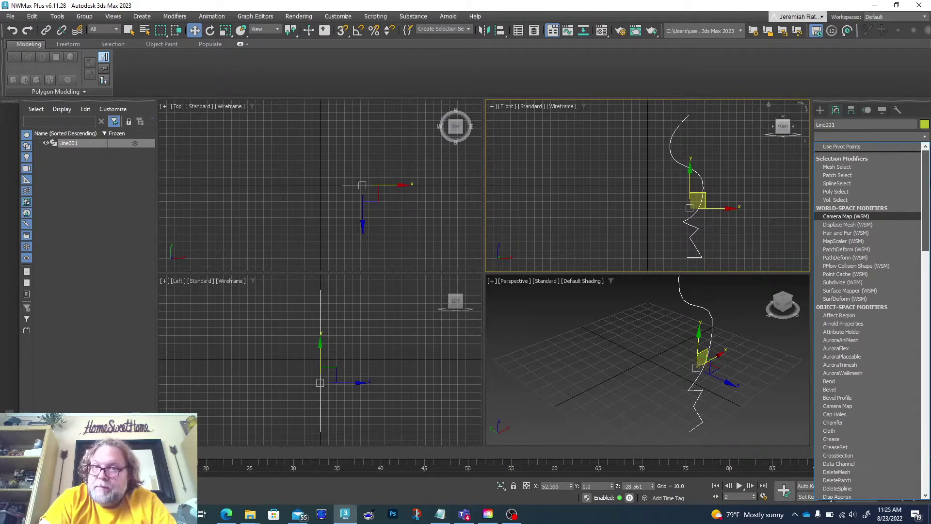
{"action": "scroll", "coordinate": [919, 245], "scroll_direction": "down", "scroll_amount": 3}
{"action": "left_click_drag", "start_coordinate": [924, 246], "coordinate": [926, 347]}
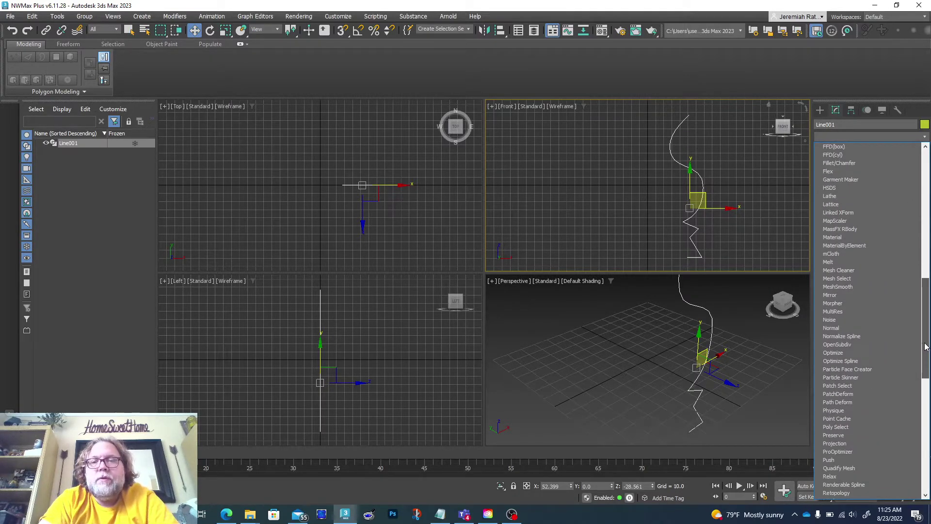
{"action": "left_click", "coordinate": [850, 197]}
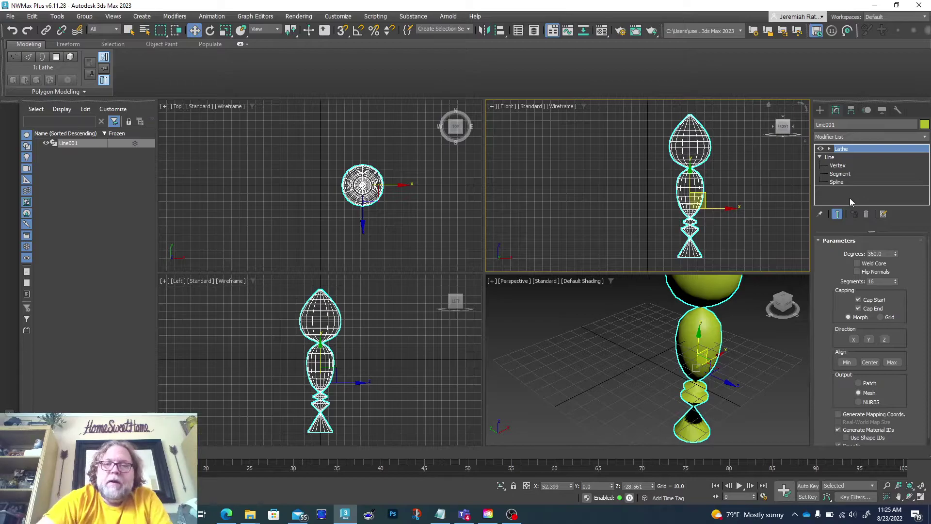
- Deselect the lathed object and examine it from several angles in a maximized Perspective view, then restore the four-view layout
{"action": "left_click", "coordinate": [613, 407]}
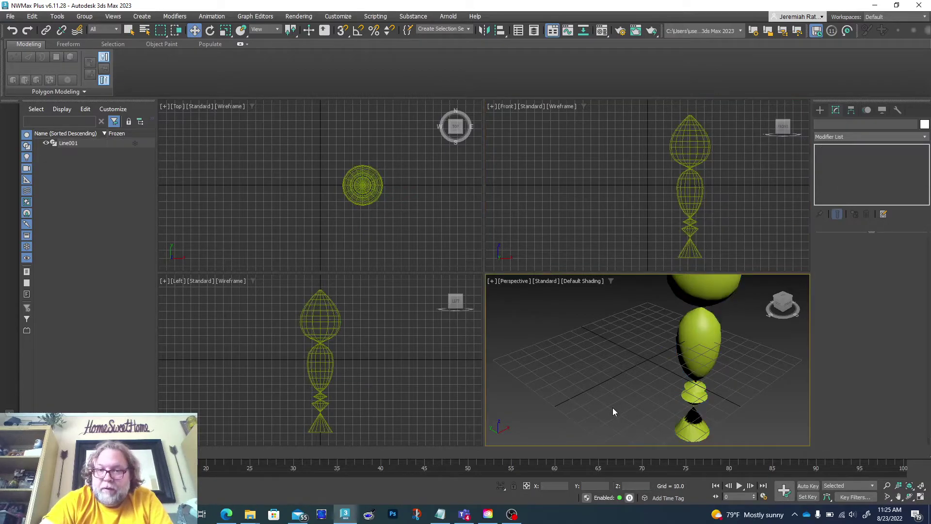
{"action": "key", "text": "z"}
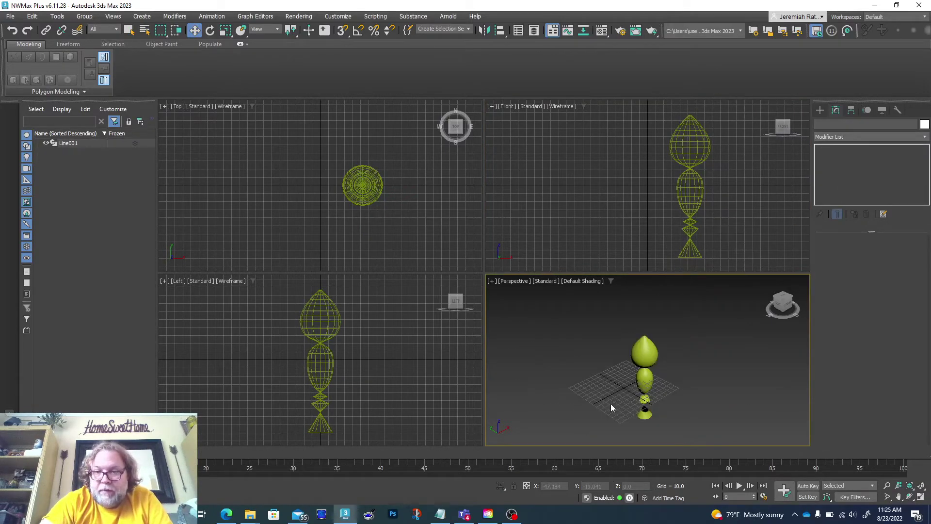
{"action": "left_click", "coordinate": [921, 498]}
{"action": "left_click", "coordinate": [910, 496]}
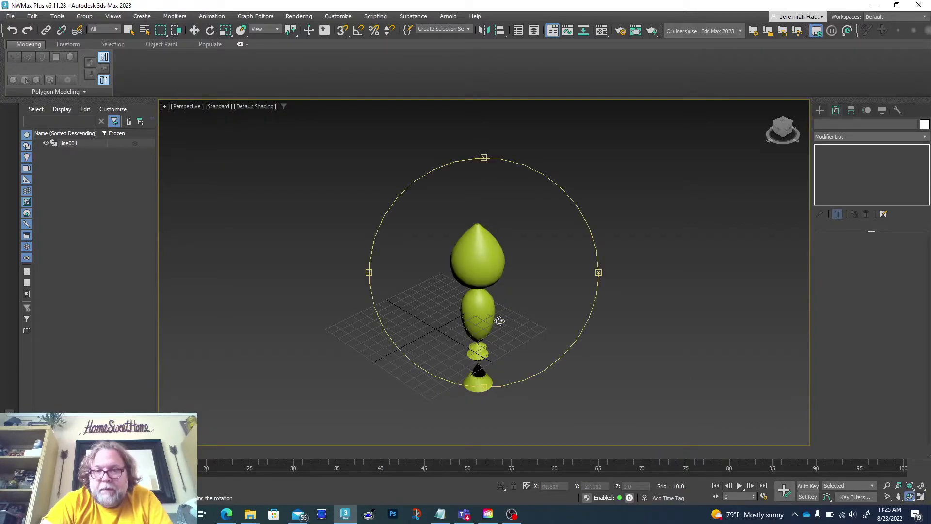
{"action": "left_click_drag", "start_coordinate": [503, 311], "coordinate": [489, 288]}
{"action": "scroll", "coordinate": [485, 336], "scroll_direction": "up", "scroll_amount": 5}
{"action": "scroll", "coordinate": [485, 336], "scroll_direction": "down", "scroll_amount": 2}
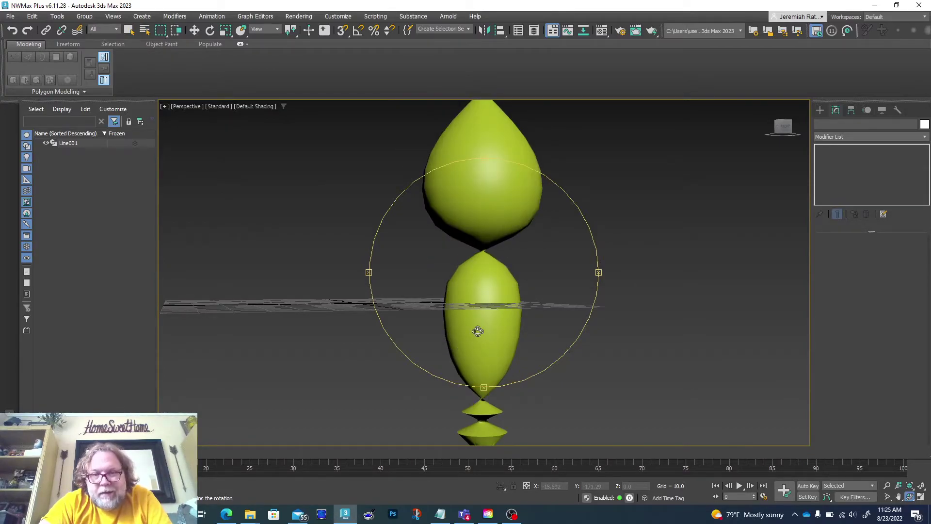
{"action": "scroll", "coordinate": [478, 328], "scroll_direction": "down", "scroll_amount": 3}
{"action": "left_click_drag", "start_coordinate": [478, 328], "coordinate": [488, 334]}
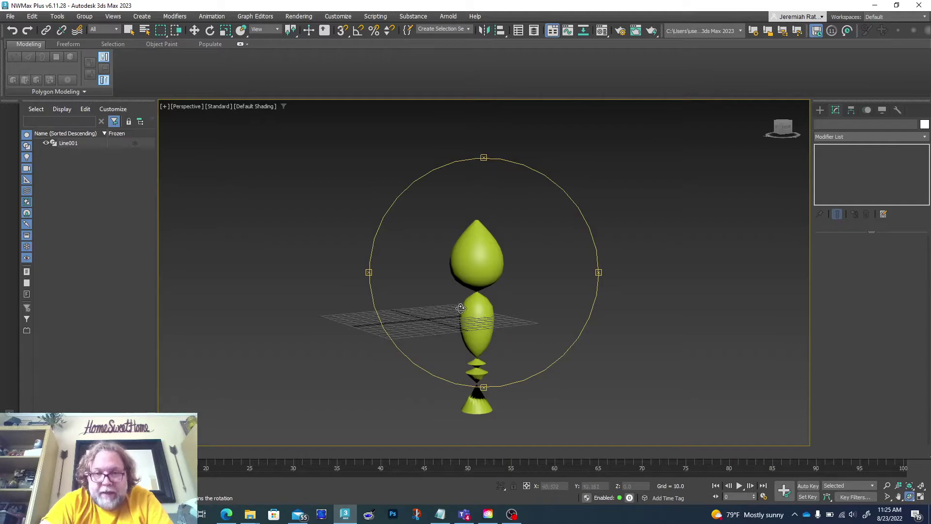
{"action": "left_click", "coordinate": [921, 496]}
- Select the lathed object and move its Lathe Axis along X to about 15.1 in the Front view, widening it into a vase
{"action": "left_click", "coordinate": [686, 215]}
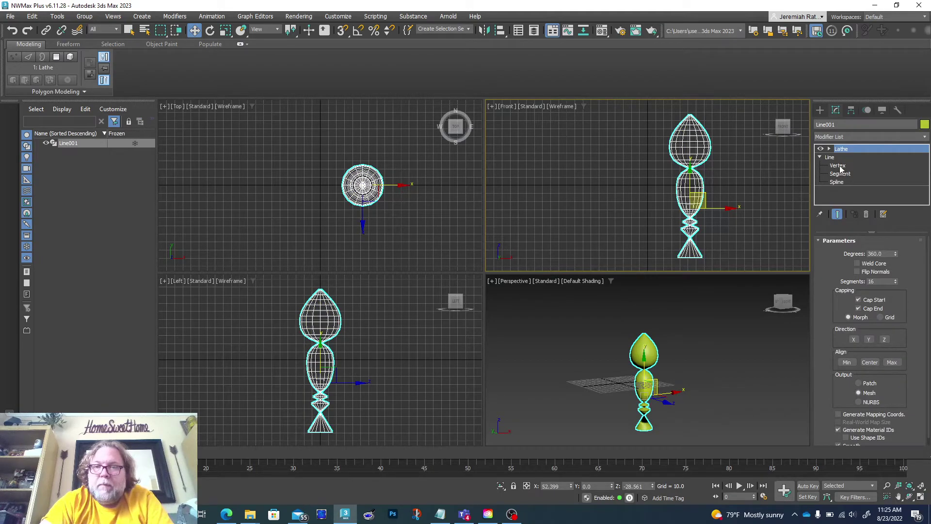
{"action": "left_click", "coordinate": [829, 149]}
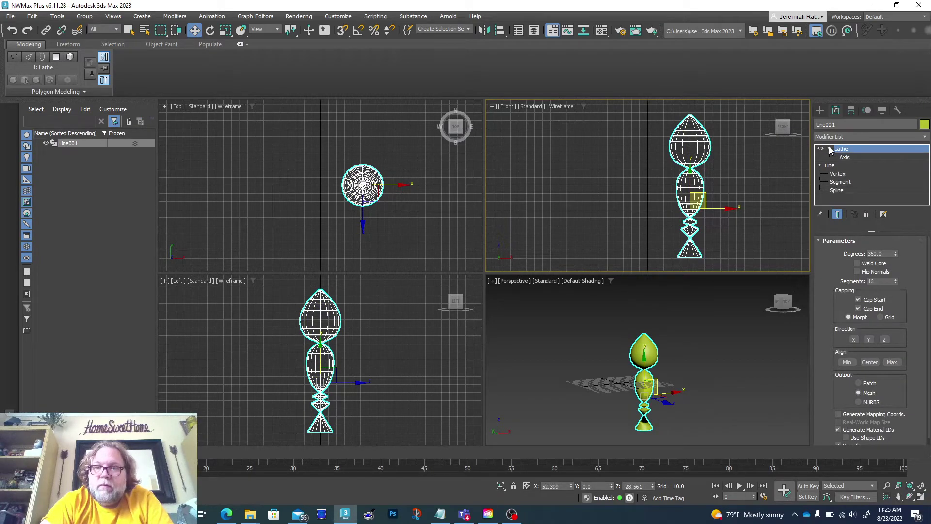
{"action": "left_click", "coordinate": [849, 158]}
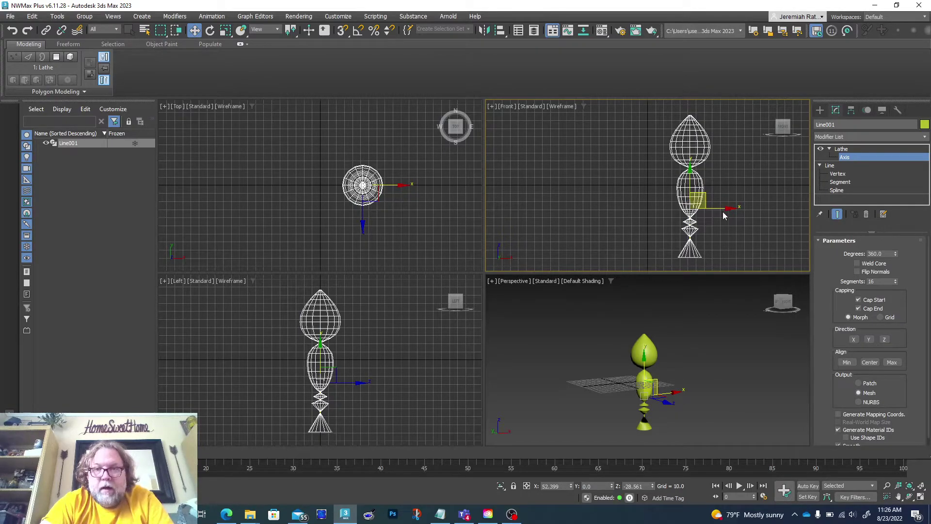
{"action": "left_click_drag", "start_coordinate": [723, 211], "coordinate": [694, 195]}
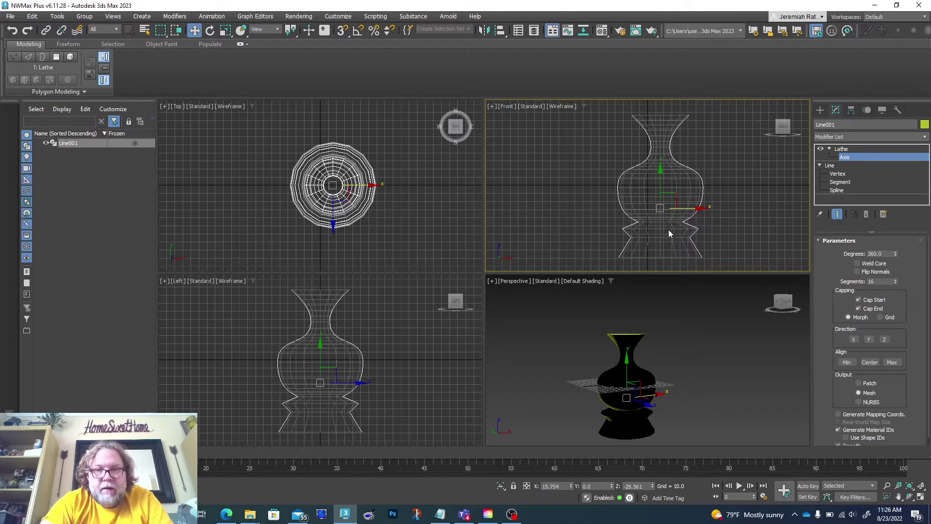
{"action": "mouse_move", "coordinate": [689, 210]}
{"action": "left_mouse_down"}
{"action": "mouse_move", "coordinate": [754, 208]}
{"action": "mouse_move", "coordinate": [689, 203]}
{"action": "left_mouse_up"}
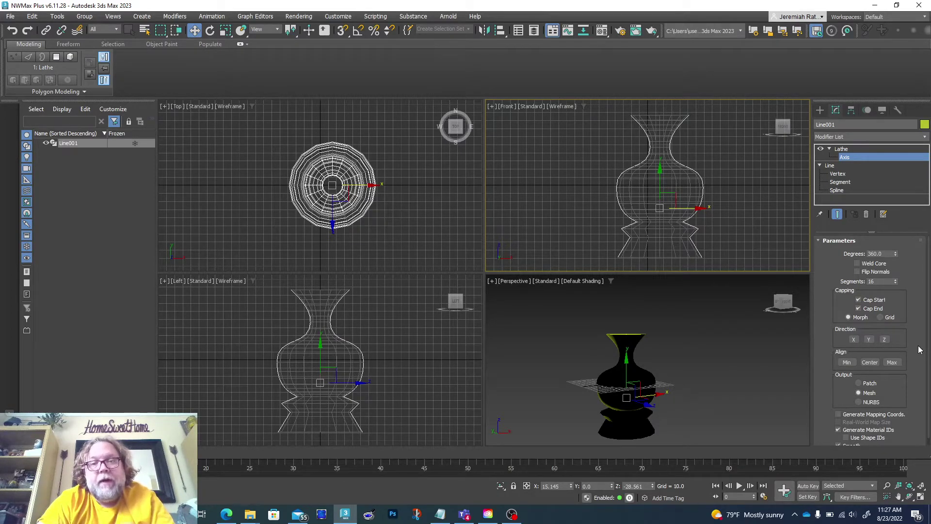
- Turn on Flip Normals for the lathe and move its axis along X to about 9.1
{"action": "scroll", "coordinate": [920, 348], "scroll_direction": "down", "scroll_amount": 1}
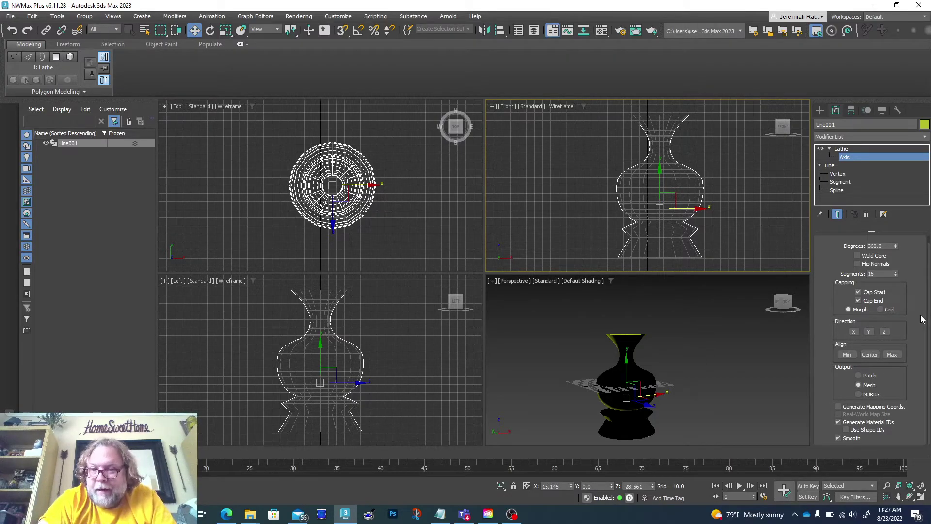
{"action": "scroll", "coordinate": [920, 321], "scroll_direction": "up", "scroll_amount": 1}
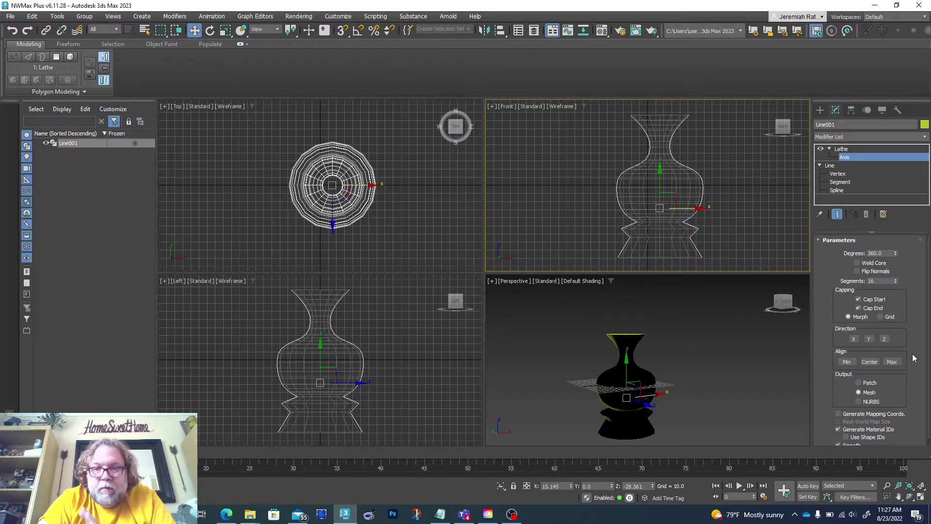
{"action": "left_click", "coordinate": [858, 272]}
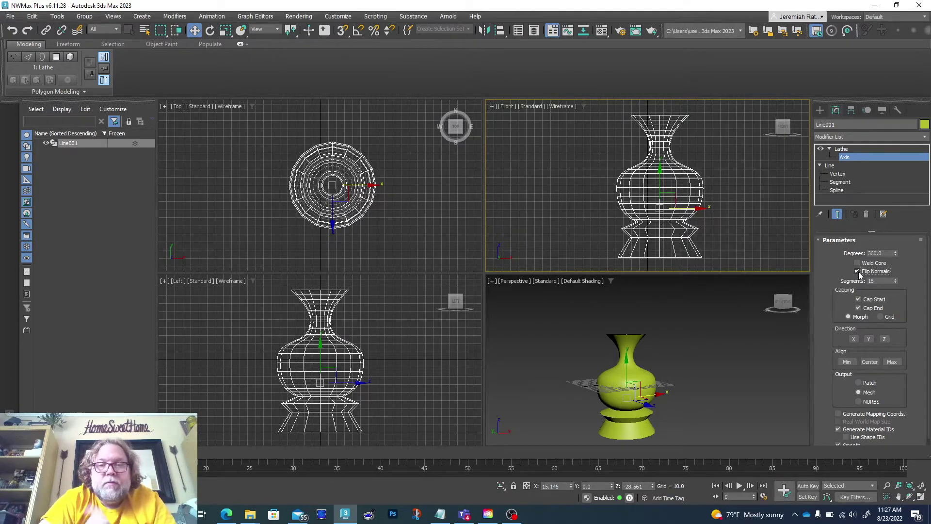
{"action": "mouse_move", "coordinate": [695, 207]}
{"action": "left_mouse_down"}
{"action": "mouse_move", "coordinate": [754, 201]}
{"action": "mouse_move", "coordinate": [591, 197]}
{"action": "mouse_move", "coordinate": [677, 198]}
{"action": "mouse_move", "coordinate": [615, 189]}
{"action": "mouse_move", "coordinate": [690, 198]}
{"action": "left_mouse_up"}
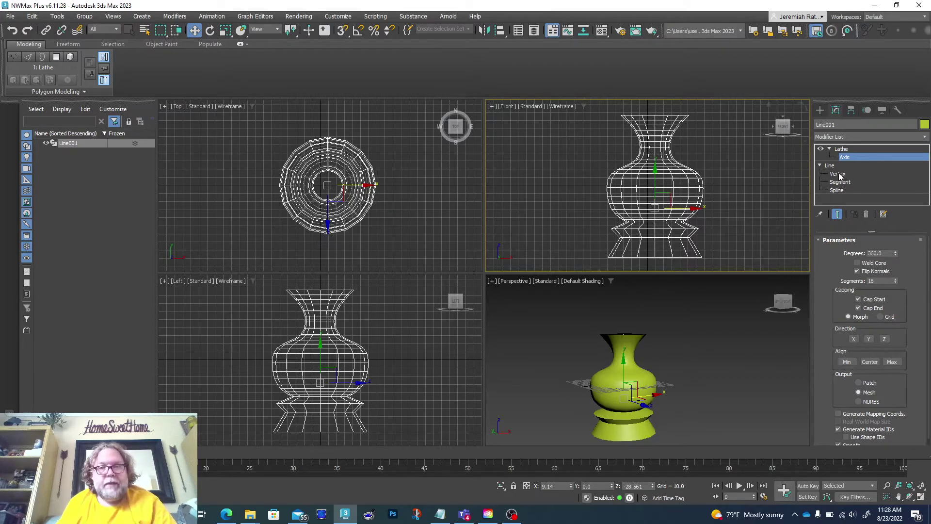
- Edit the line at Vertex level with the end result shown and move the belly's bulge vertex inward along X
{"action": "left_click", "coordinate": [838, 174]}
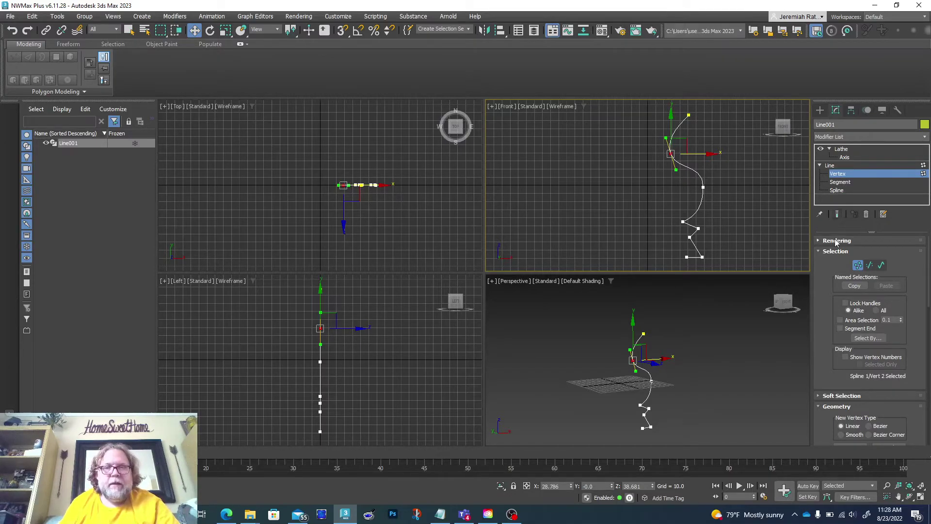
{"action": "left_click", "coordinate": [838, 214]}
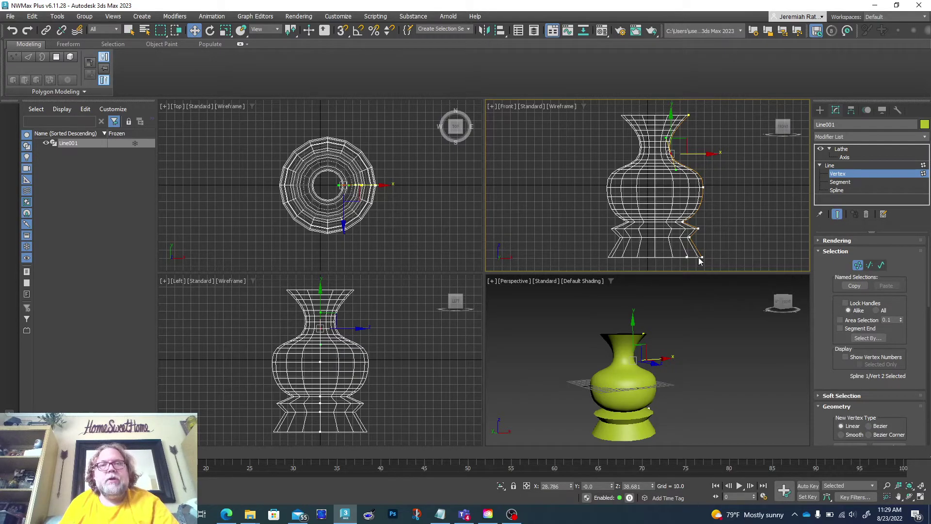
{"action": "left_click", "coordinate": [704, 188]}
{"action": "mouse_move", "coordinate": [733, 189]}
{"action": "left_mouse_down"}
{"action": "mouse_move", "coordinate": [707, 190]}
{"action": "mouse_move", "coordinate": [723, 189]}
{"action": "mouse_move", "coordinate": [725, 200]}
{"action": "left_mouse_up"}
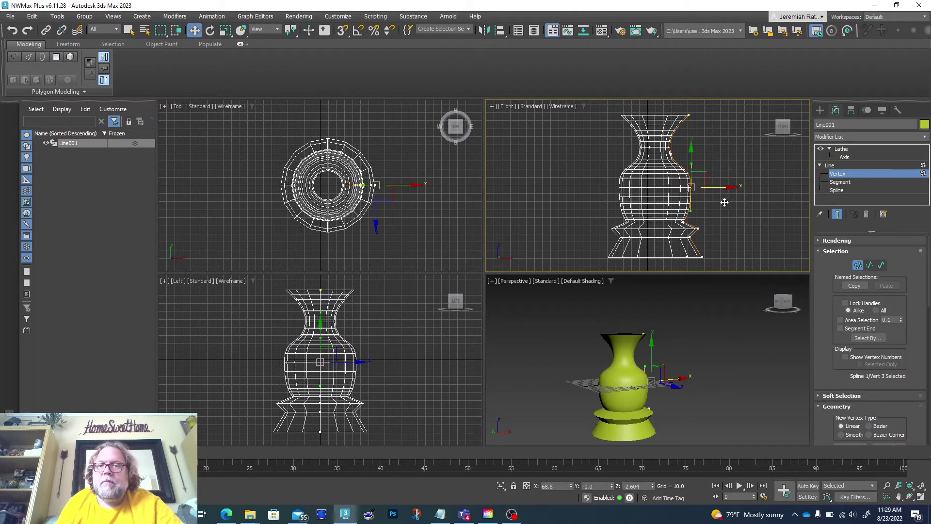
- Move the fourth vertex, below the belly, inward to about X 20.9, and move the fifth vertex inward along X
{"action": "left_click", "coordinate": [683, 221]}
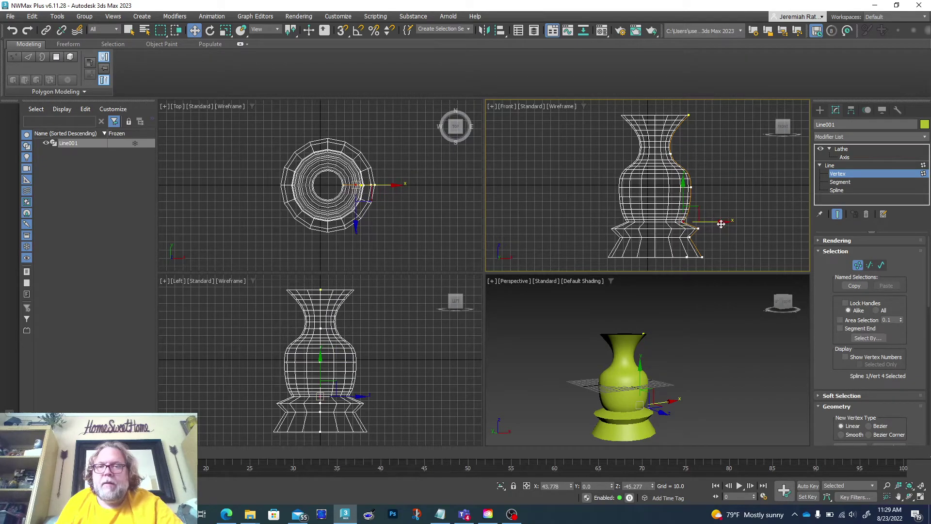
{"action": "left_click_drag", "start_coordinate": [719, 222], "coordinate": [698, 222]}
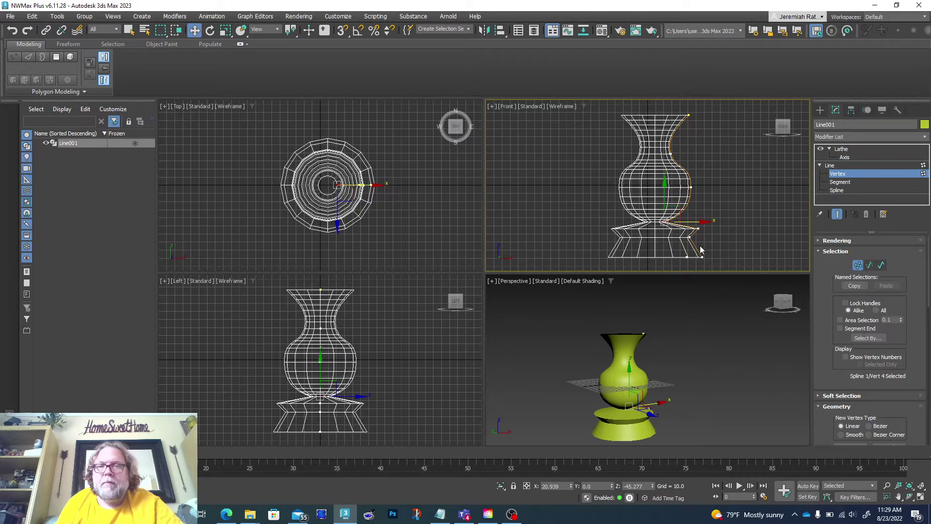
{"action": "left_click", "coordinate": [698, 229]}
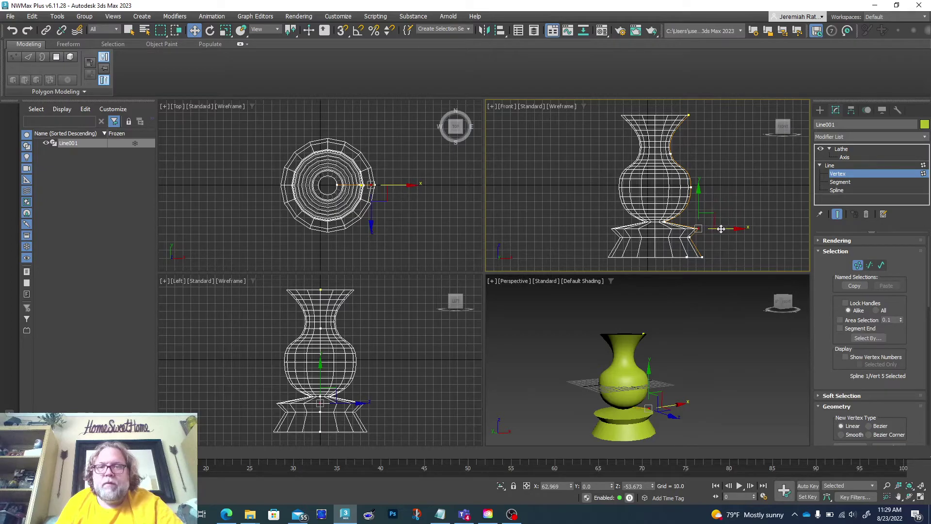
{"action": "mouse_move", "coordinate": [710, 228]}
{"action": "left_mouse_down"}
{"action": "mouse_move", "coordinate": [693, 229]}
{"action": "mouse_move", "coordinate": [697, 239]}
{"action": "left_mouse_up"}
- Move the sixth vertex about 19 units and the base's outer corner vertex about 17 units inward along X
{"action": "left_click", "coordinate": [690, 237]}
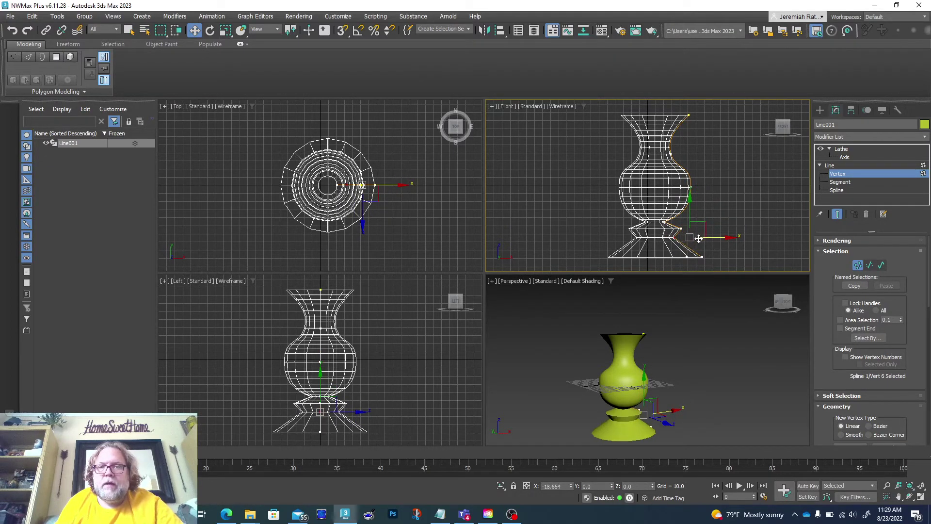
{"action": "left_click", "coordinate": [702, 257]}
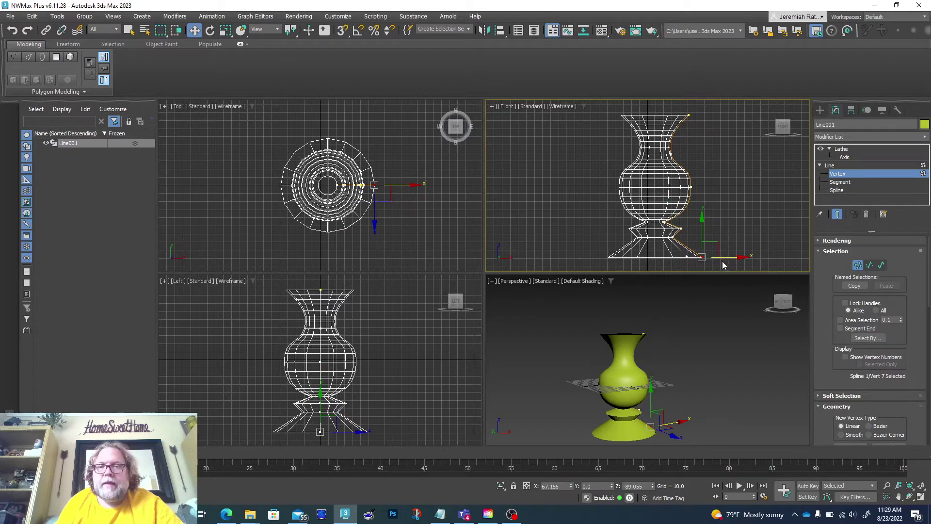
{"action": "left_click_drag", "start_coordinate": [726, 257], "coordinate": [711, 256]}
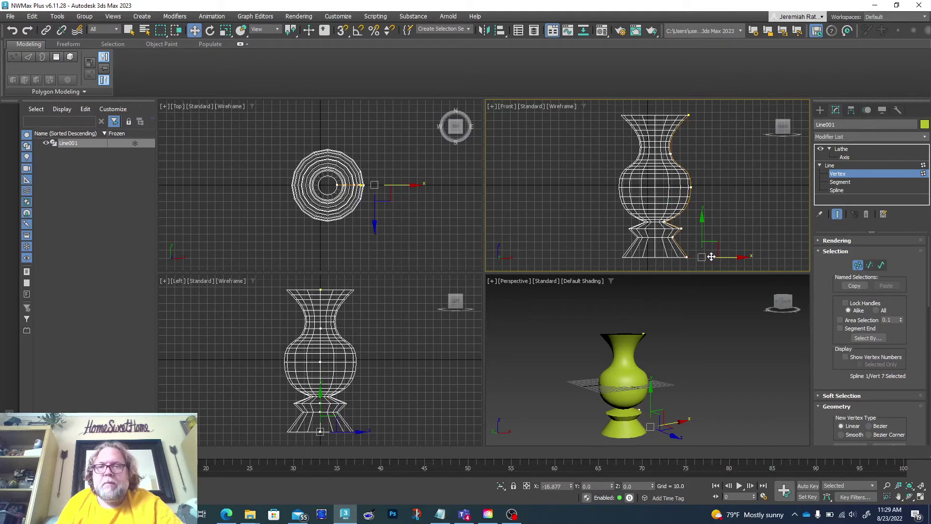
- Move the profile's second vertex, at the neck, down toward the belly to about X 27.0, Z 23.6
{"action": "left_click", "coordinate": [671, 154]}
{"action": "left_click_drag", "start_coordinate": [688, 142], "coordinate": [682, 181]}
{"action": "left_click_drag", "start_coordinate": [795, 309], "coordinate": [770, 312]}
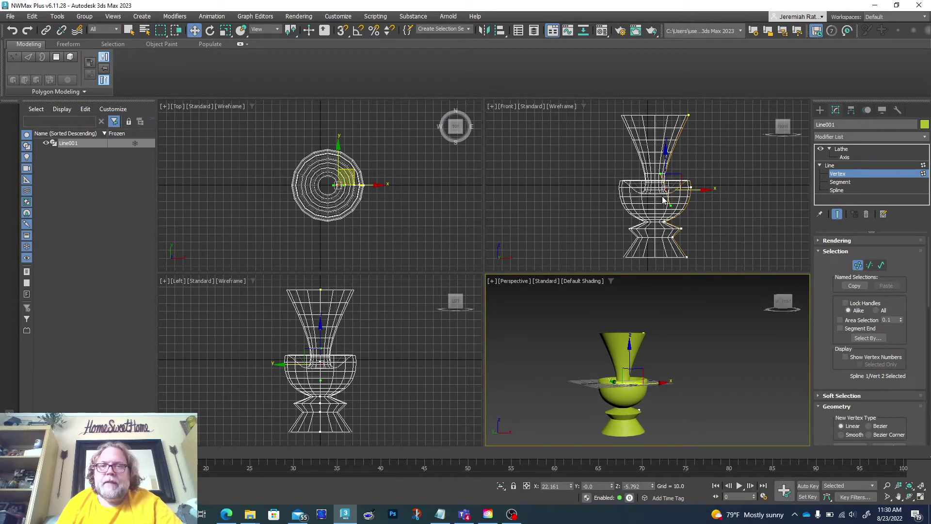
{"action": "left_click_drag", "start_coordinate": [666, 191], "coordinate": [671, 166]}
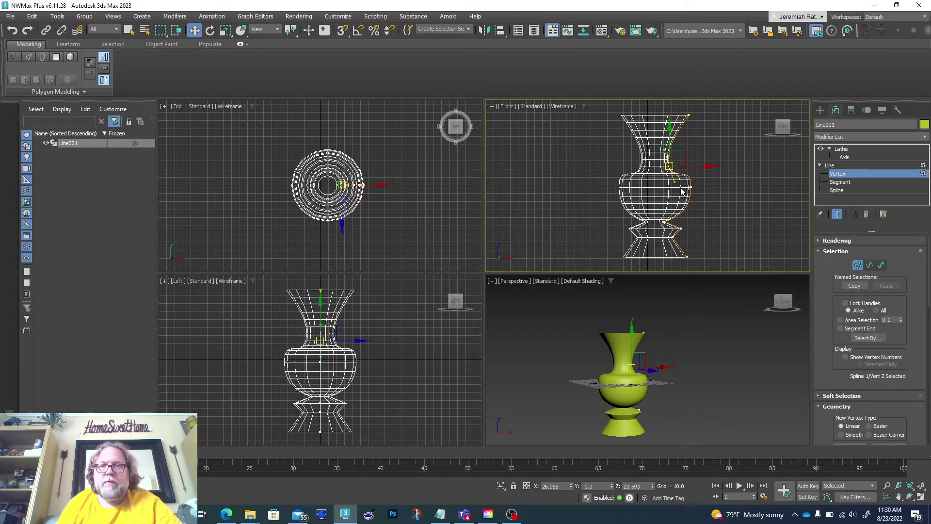
{"action": "left_click", "coordinate": [715, 200]}
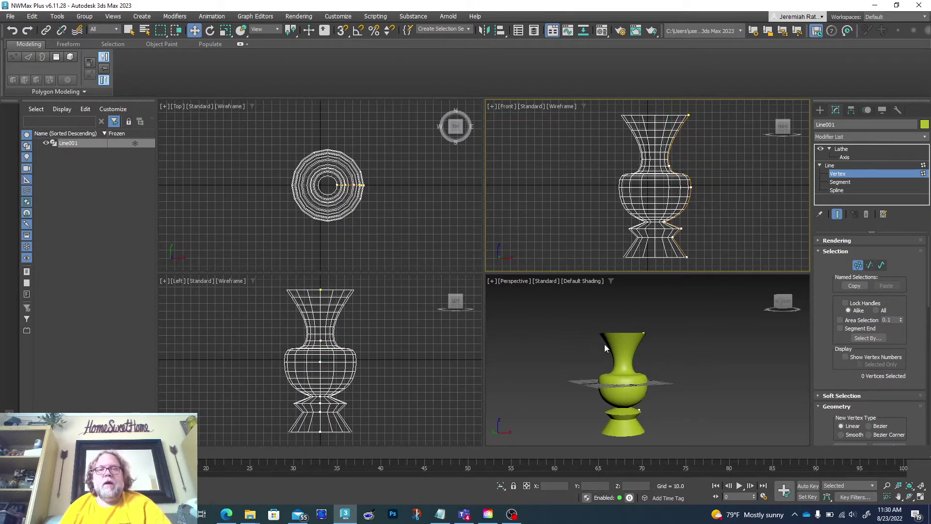
- Return to the Lathe modifier's parameters and examine the vase's open rim from above and the side
{"action": "middle_click_drag", "start_coordinate": [795, 310], "coordinate": [810, 269], "text": "alt"}
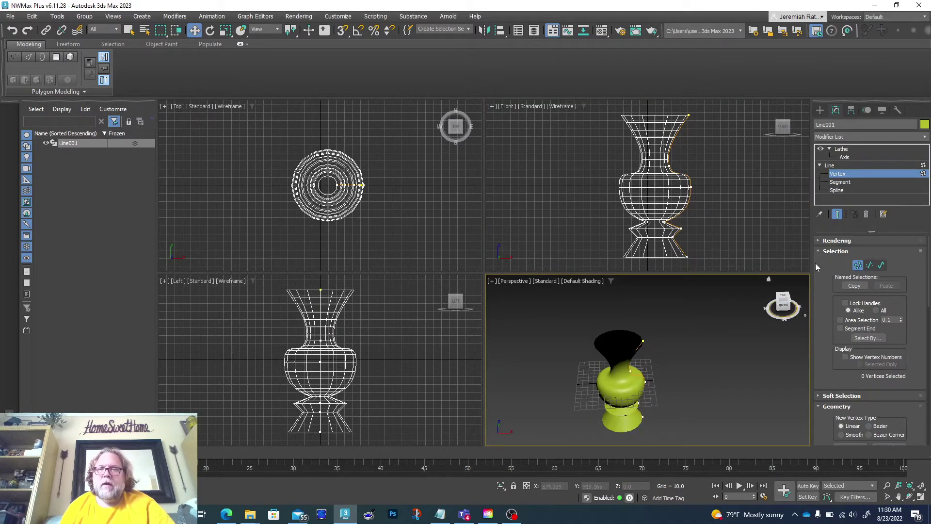
{"action": "left_click", "coordinate": [855, 149]}
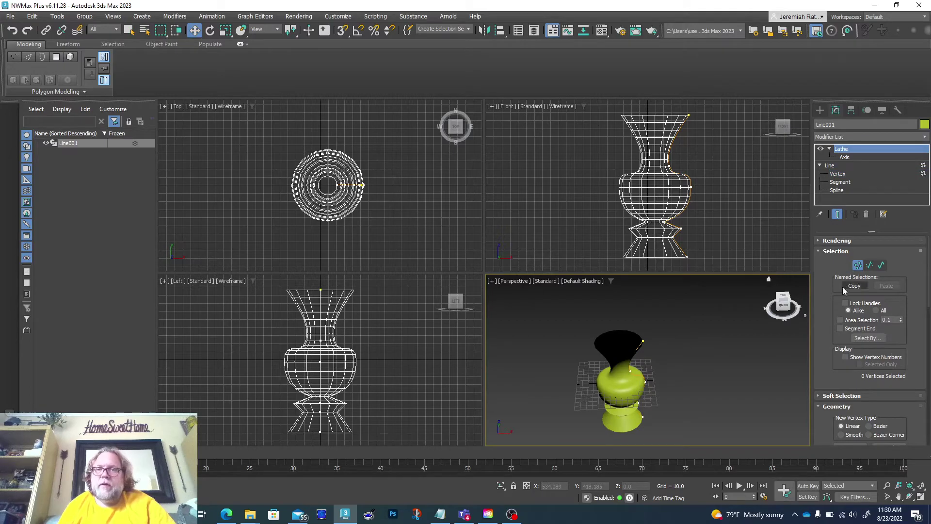
{"action": "left_click", "coordinate": [851, 150]}
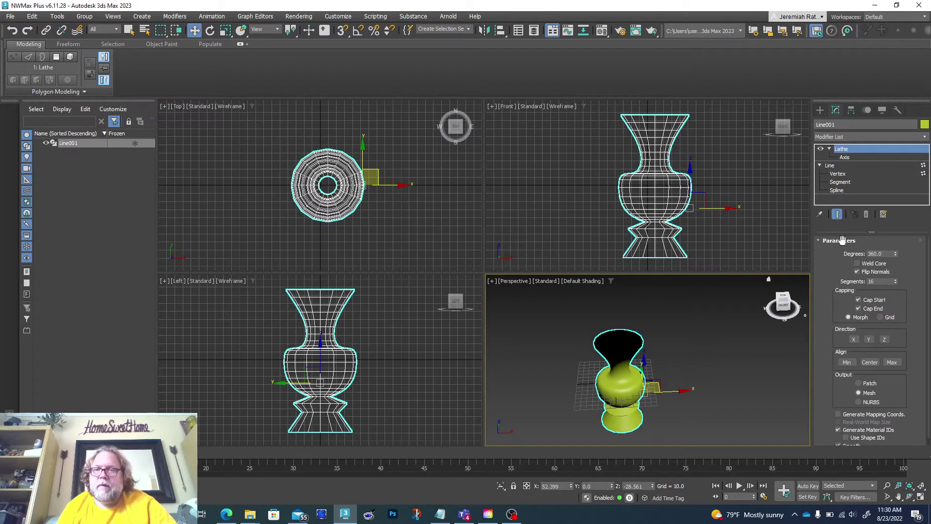
{"action": "left_click", "coordinate": [857, 263]}
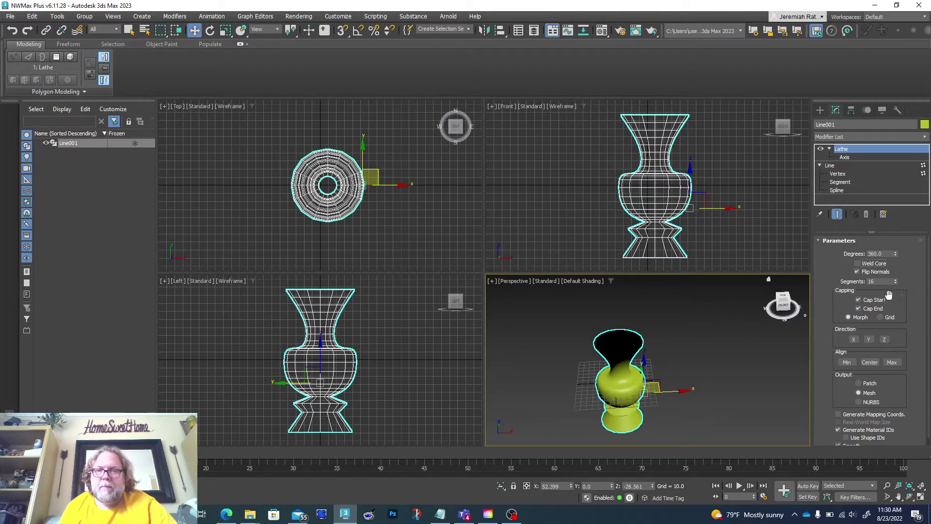
{"action": "mouse_move", "coordinate": [782, 301]}
{"action": "left_mouse_down"}
{"action": "mouse_move", "coordinate": [782, 274]}
{"action": "mouse_move", "coordinate": [782, 316]}
{"action": "mouse_move", "coordinate": [783, 295]}
{"action": "left_mouse_up"}
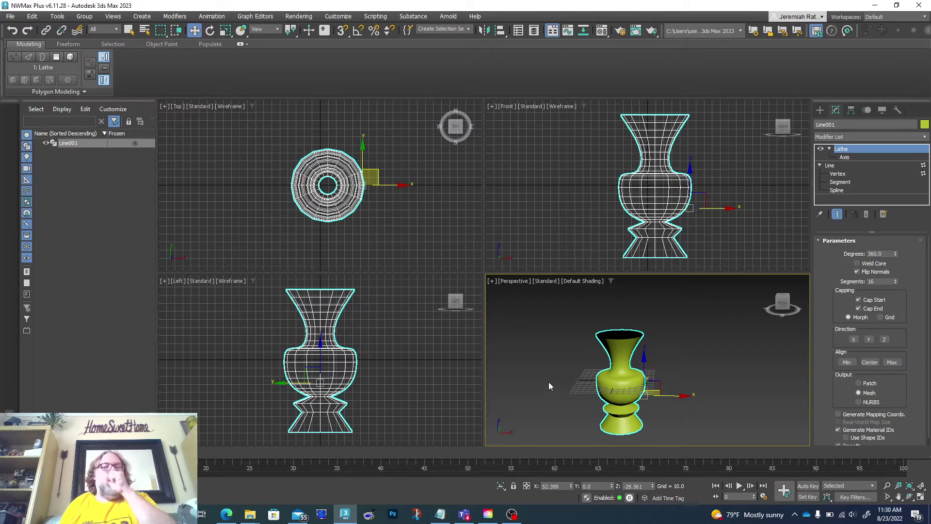
- Add an Edit Poly modifier above the Lathe and expand its sub-object levels
{"action": "left_click", "coordinate": [843, 137]}
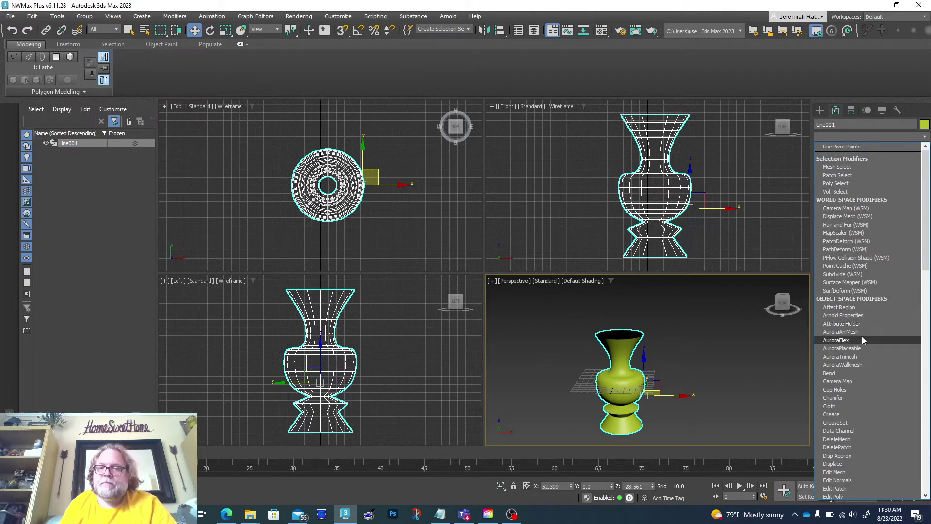
{"action": "type", "text": "esh"}
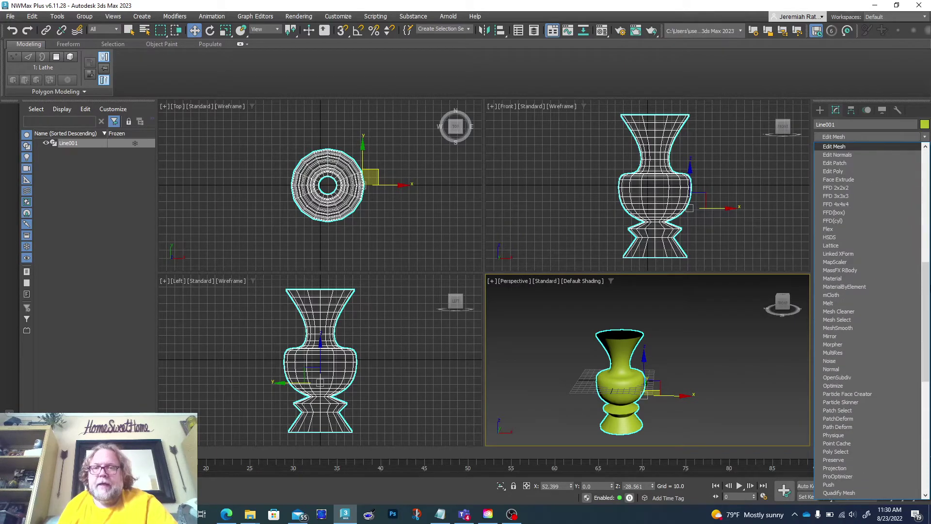
{"action": "left_click", "coordinate": [838, 173]}
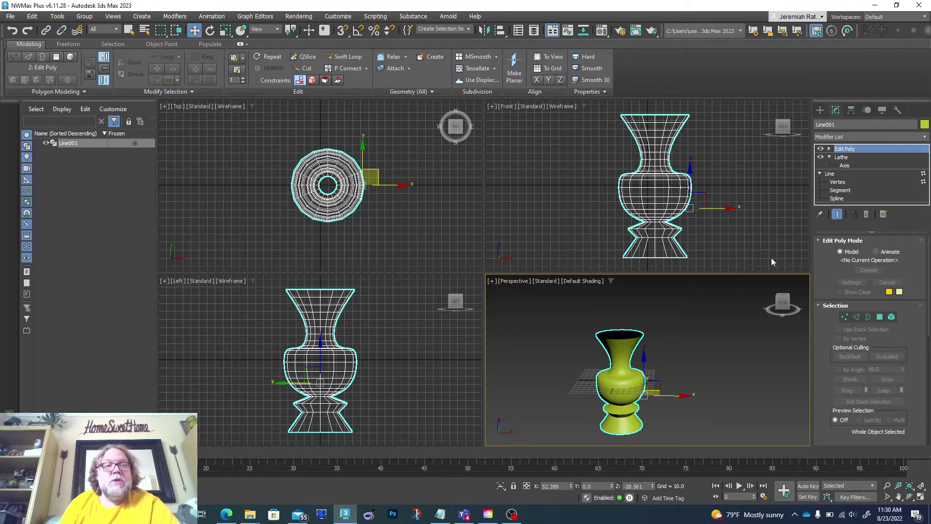
{"action": "left_click", "coordinate": [840, 184]}
{"action": "left_click", "coordinate": [846, 150]}
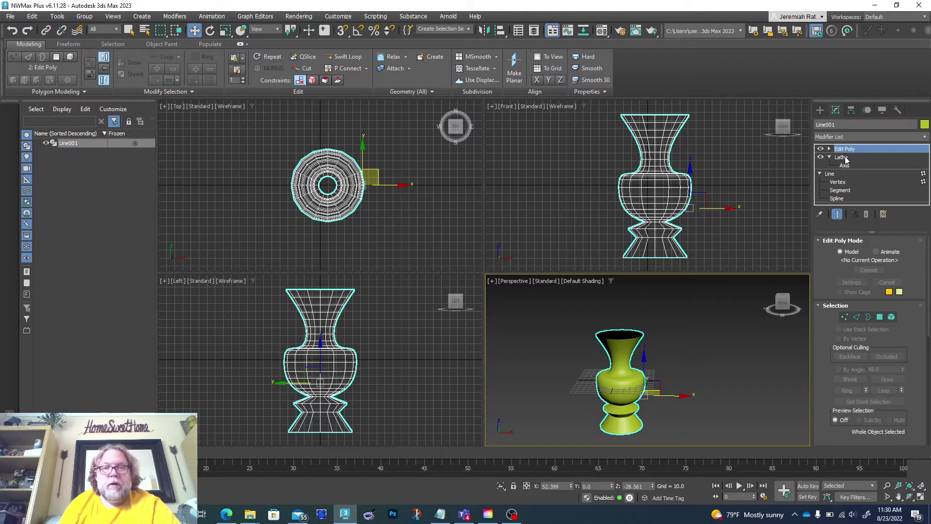
{"action": "left_click", "coordinate": [830, 149]}
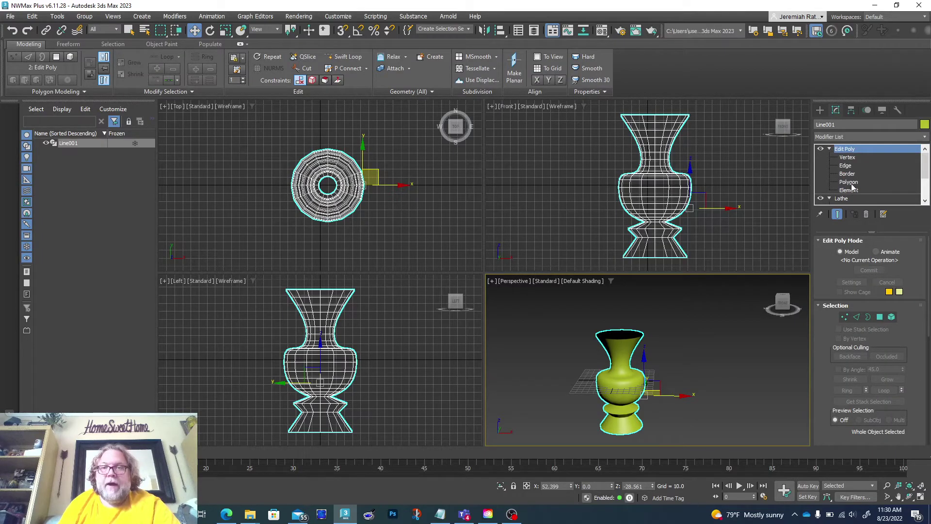
- At the Edit Poly's Border level, select the open border around the vase's top rim and cap it
{"action": "left_click", "coordinate": [847, 173]}
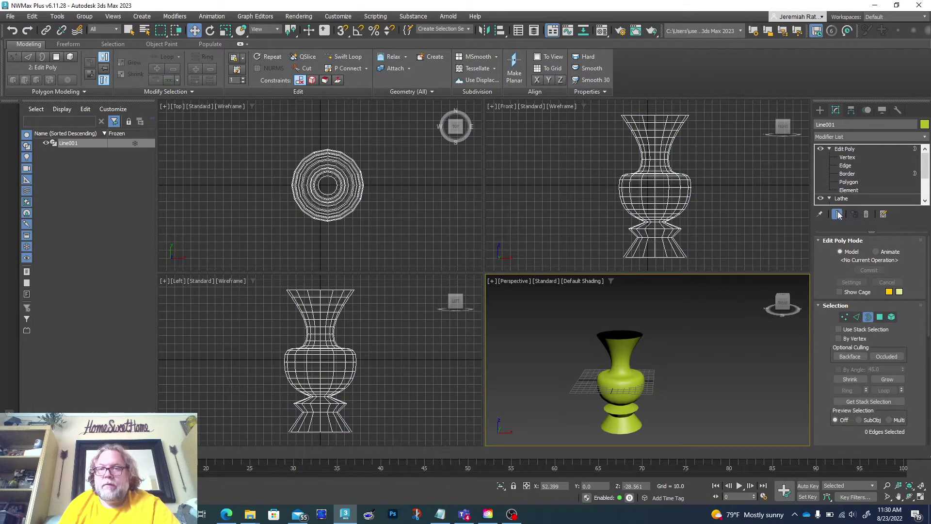
{"action": "left_click", "coordinate": [848, 150]}
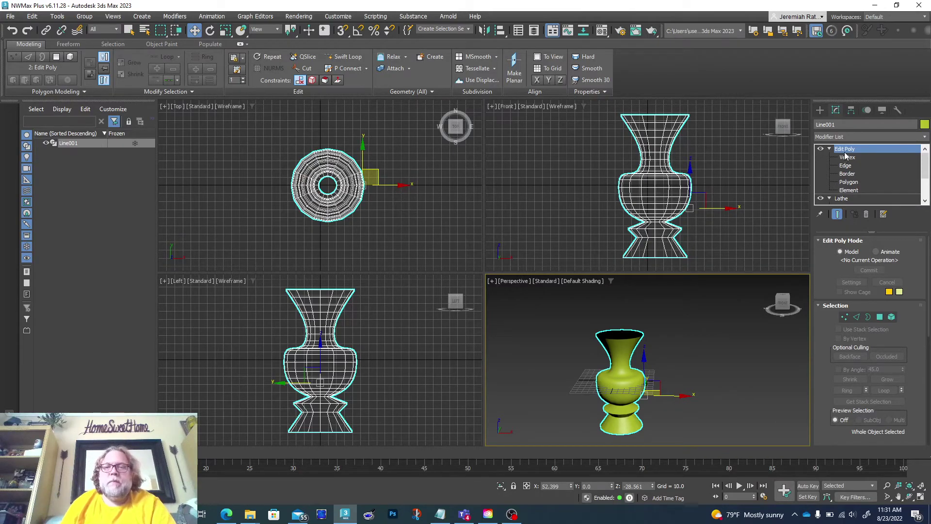
{"action": "left_click", "coordinate": [847, 174]}
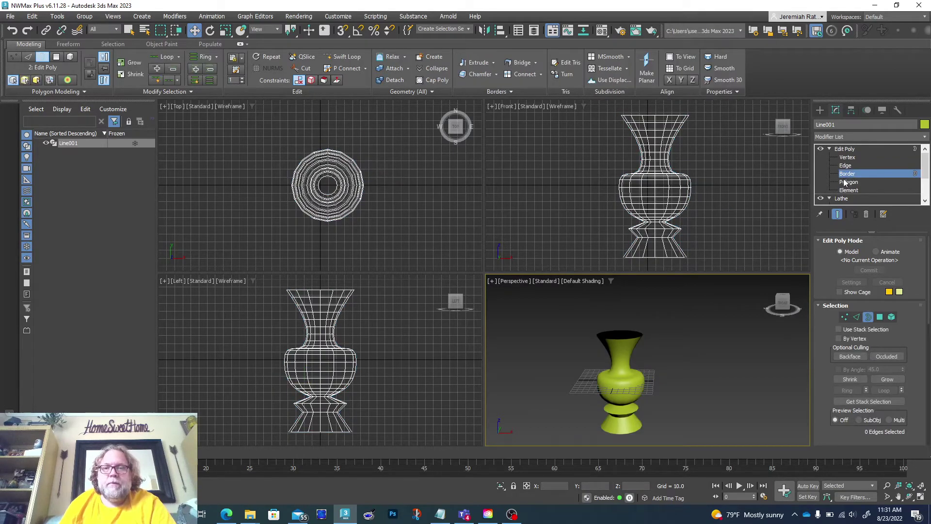
{"action": "left_click", "coordinate": [626, 342]}
{"action": "left_click_drag", "start_coordinate": [819, 404], "coordinate": [819, 363]}
{"action": "scroll", "coordinate": [820, 363], "scroll_direction": "down", "scroll_amount": 4}
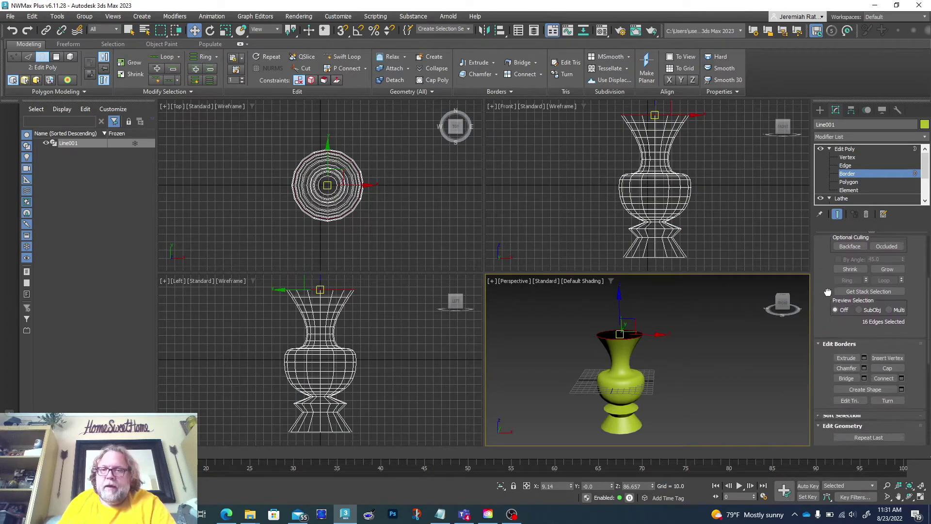
{"action": "left_click", "coordinate": [893, 365]}
- Cap the open border at the underside of the vase's base and check both caps
{"action": "left_click_drag", "start_coordinate": [782, 305], "coordinate": [782, 278]}
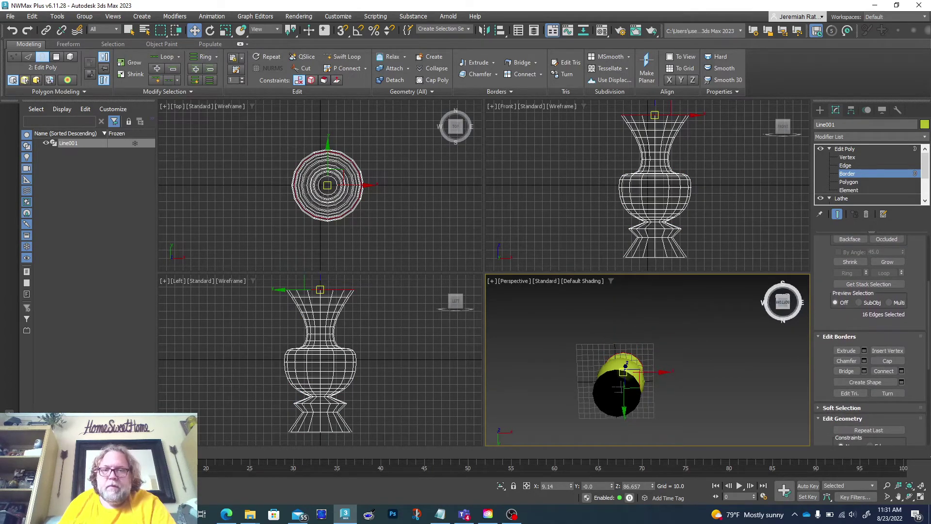
{"action": "left_click", "coordinate": [600, 379]}
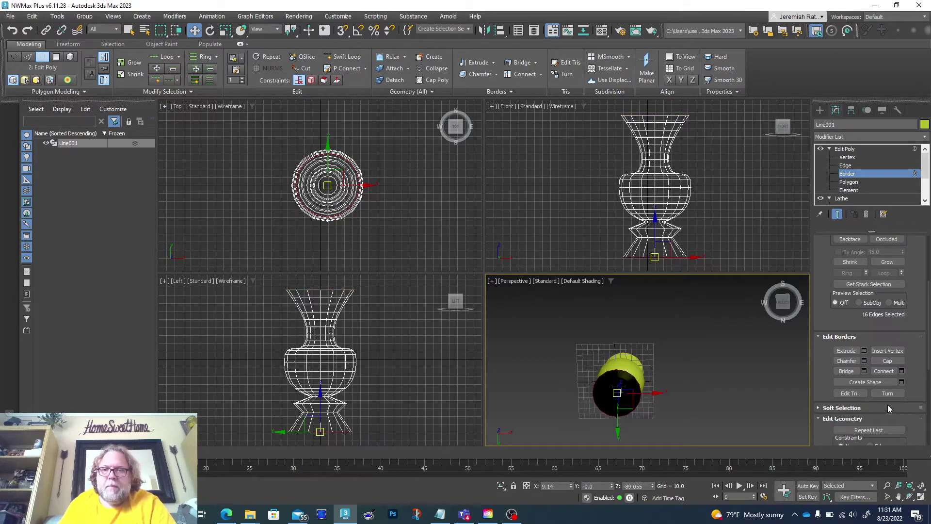
{"action": "left_click", "coordinate": [892, 361]}
{"action": "left_click_drag", "start_coordinate": [779, 307], "coordinate": [780, 342]}
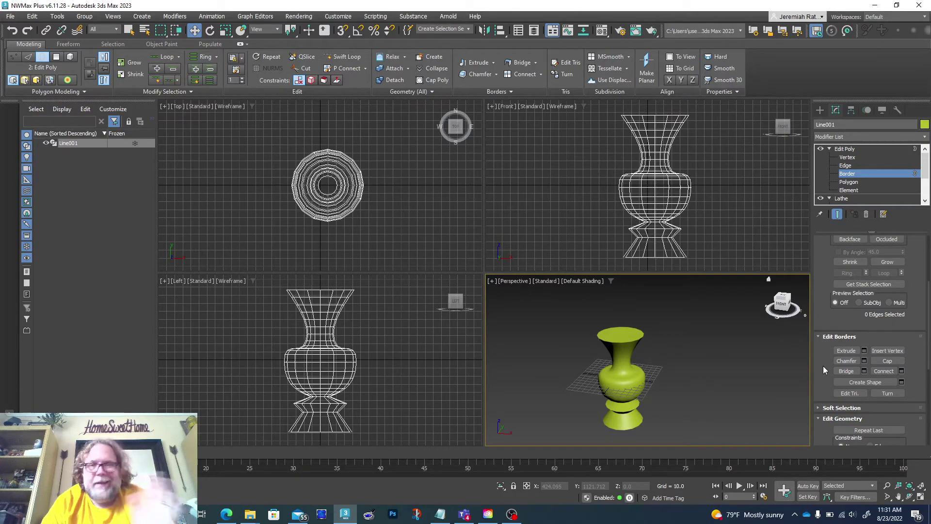
{"action": "left_click", "coordinate": [723, 80]}
{"action": "mouse_move", "coordinate": [782, 303]}
{"action": "left_mouse_down"}
{"action": "mouse_move", "coordinate": [783, 337]}
{"action": "mouse_move", "coordinate": [789, 322]}
{"action": "mouse_move", "coordinate": [786, 334]}
{"action": "mouse_move", "coordinate": [775, 301]}
{"action": "mouse_move", "coordinate": [784, 319]}
{"action": "left_mouse_up"}
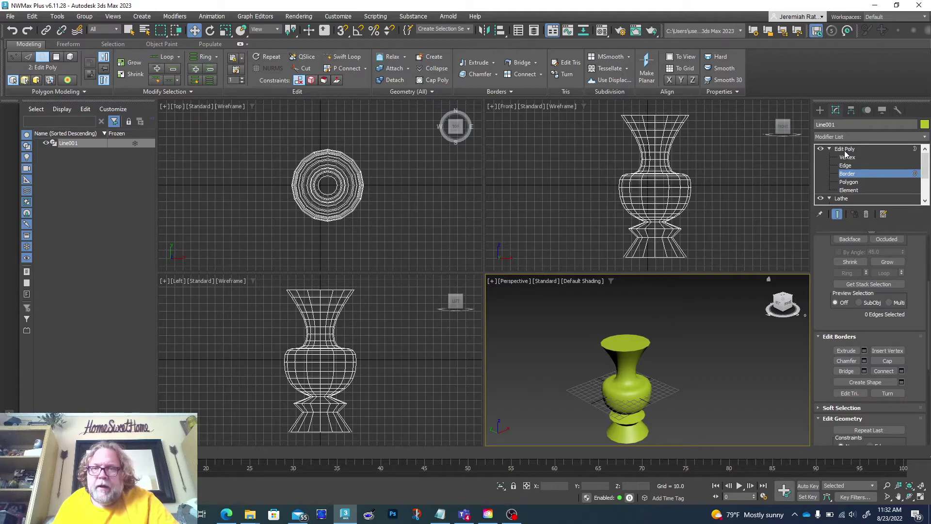
- Try to edit the Line at Vertex level beneath the Edit Poly modifier and decline to continue
{"action": "left_click", "coordinate": [925, 193]}
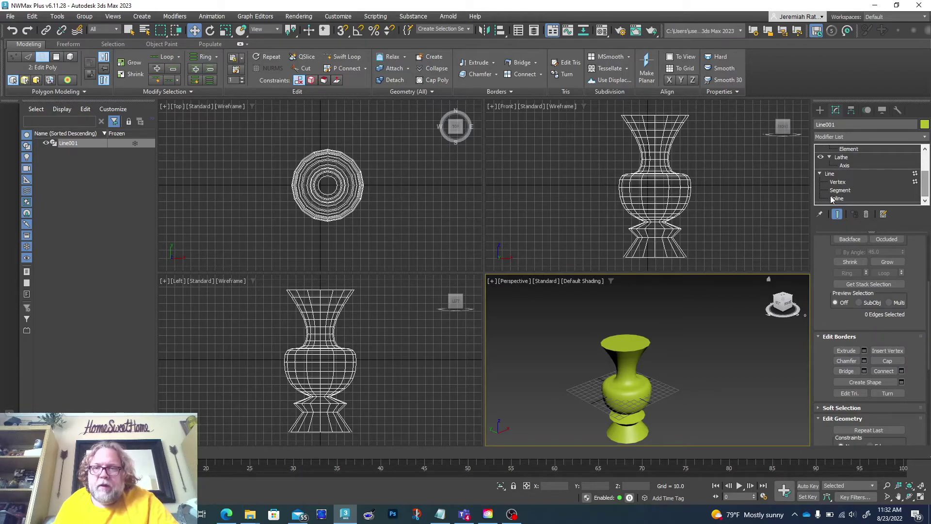
{"action": "left_click", "coordinate": [839, 183]}
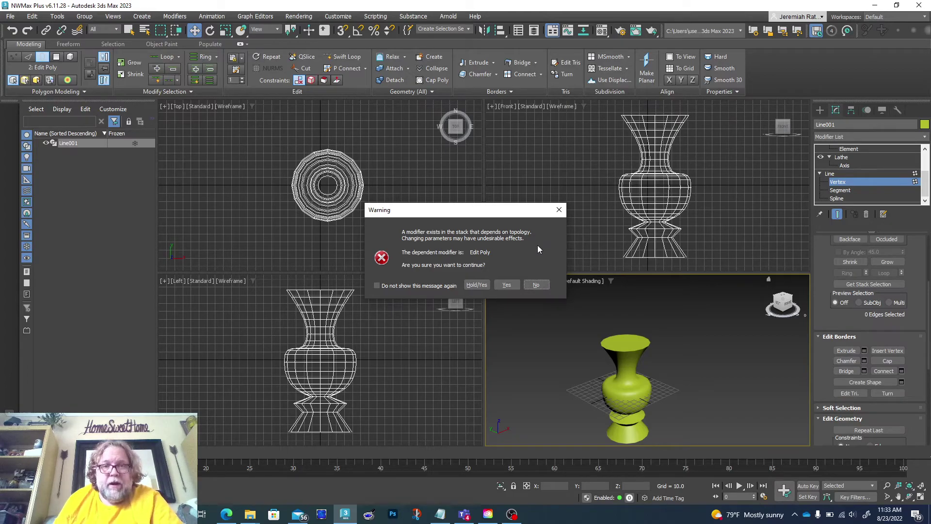
{"action": "left_click", "coordinate": [538, 285]}
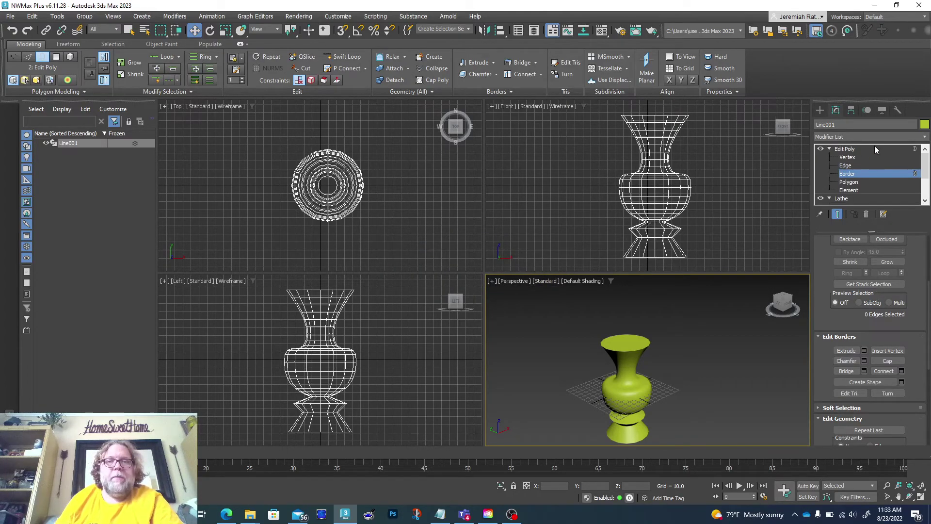
- Examine the mesh at the Edit Poly's Vertex level and delete the Edit Poly modifier from the stack
{"action": "left_click", "coordinate": [869, 149]}
{"action": "left_click", "coordinate": [855, 157]}
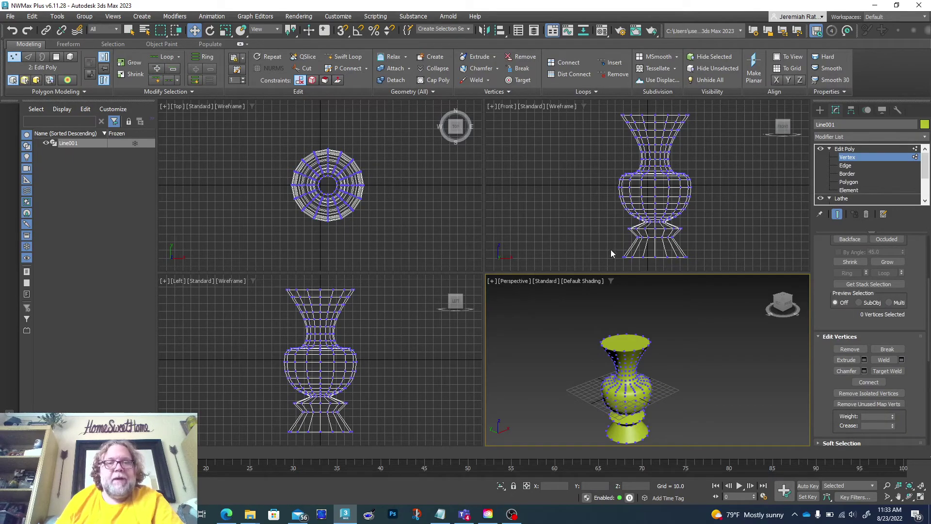
{"action": "mouse_move", "coordinate": [782, 305]}
{"action": "left_mouse_down"}
{"action": "mouse_move", "coordinate": [783, 295]}
{"action": "mouse_move", "coordinate": [777, 309]}
{"action": "left_mouse_up"}
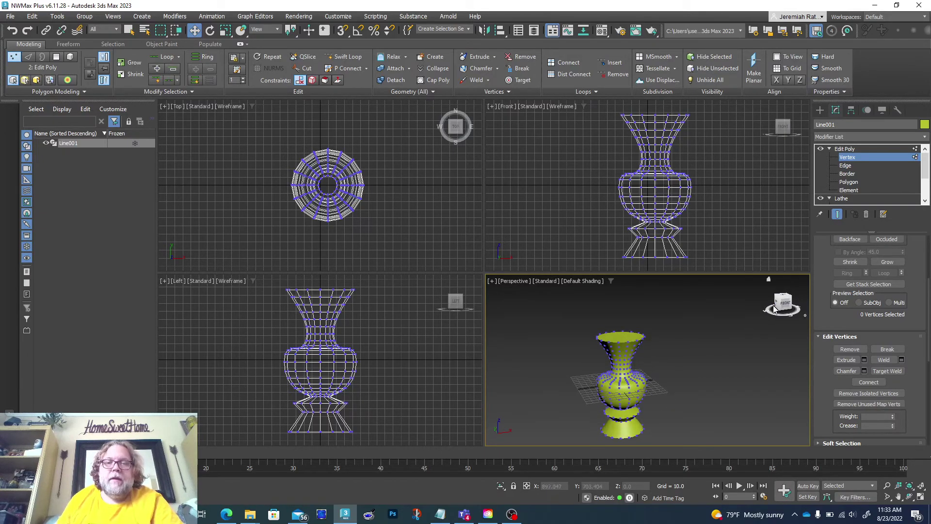
{"action": "left_click", "coordinate": [845, 149]}
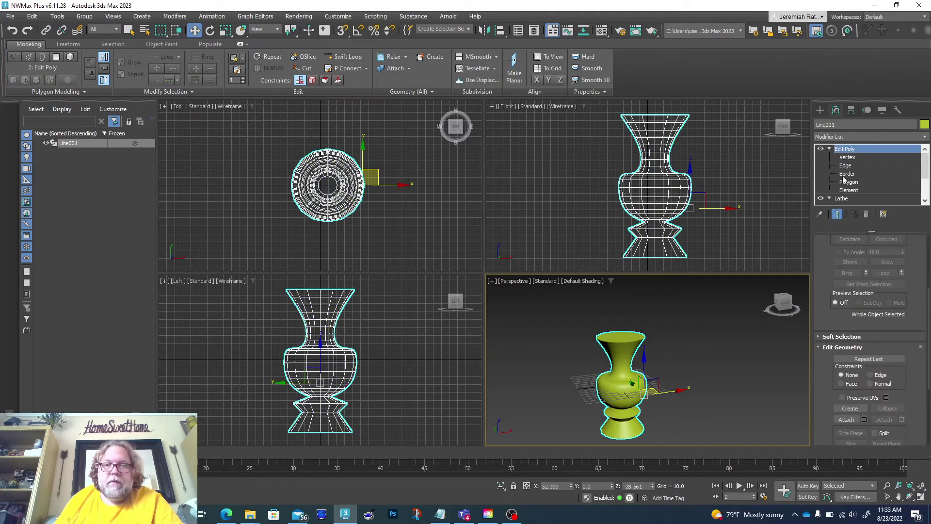
{"action": "left_click", "coordinate": [866, 214]}
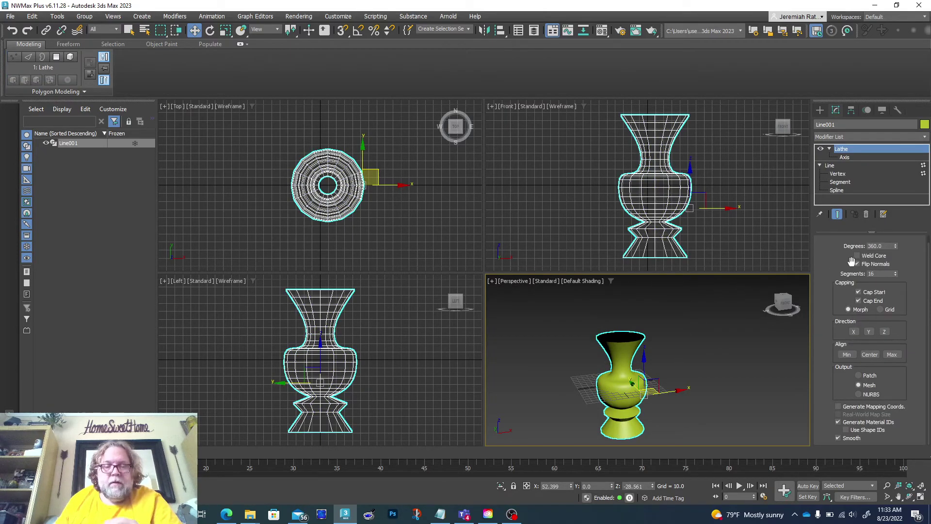
- Edit the Line at Vertex level and move the rim's first vertex inward along X to narrow the mouth
{"action": "left_click", "coordinate": [837, 174]}
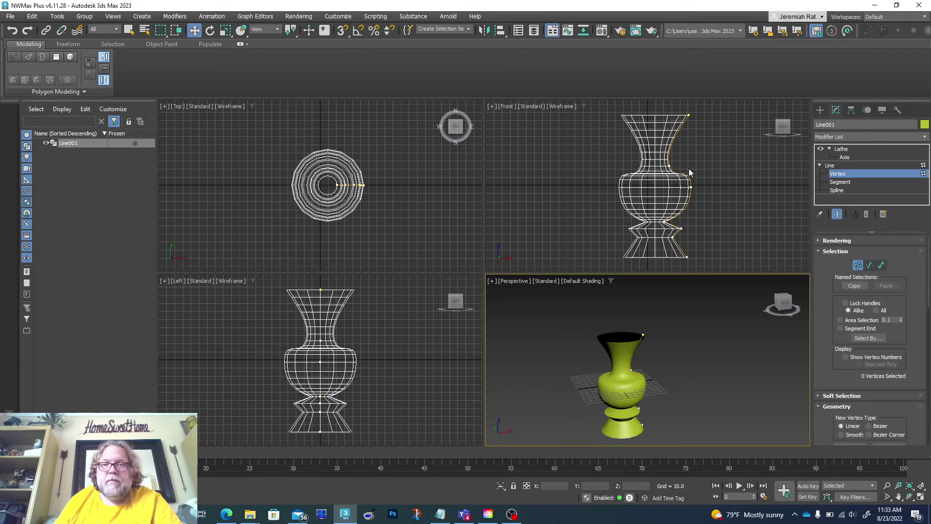
{"action": "left_click", "coordinate": [697, 115]}
{"action": "left_click", "coordinate": [689, 116]}
{"action": "left_click_drag", "start_coordinate": [720, 113], "coordinate": [704, 156]}
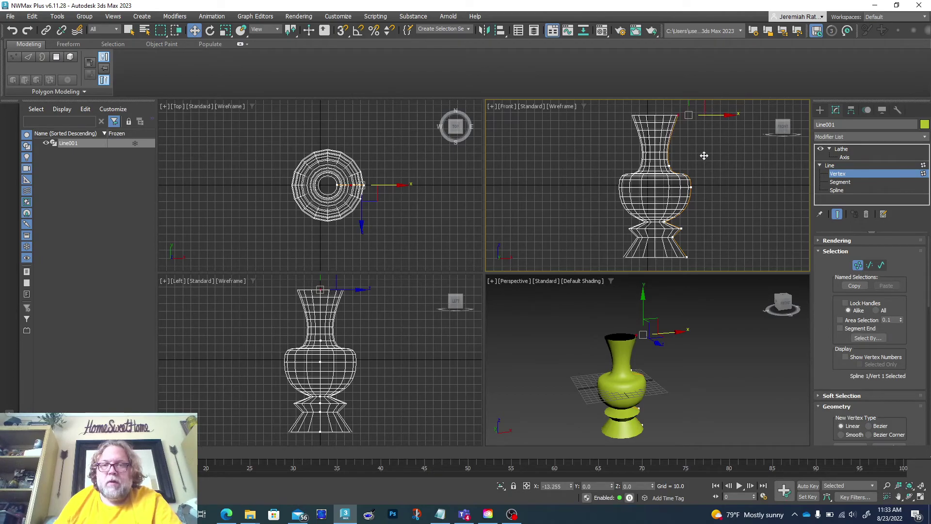
- Reposition the profile's second vertex, at the neck, inward and down to about X 19.0, Z 0.6
{"action": "left_click", "coordinate": [670, 167], "text": "ctrl"}
{"action": "left_click_drag", "start_coordinate": [686, 151], "coordinate": [689, 156]}
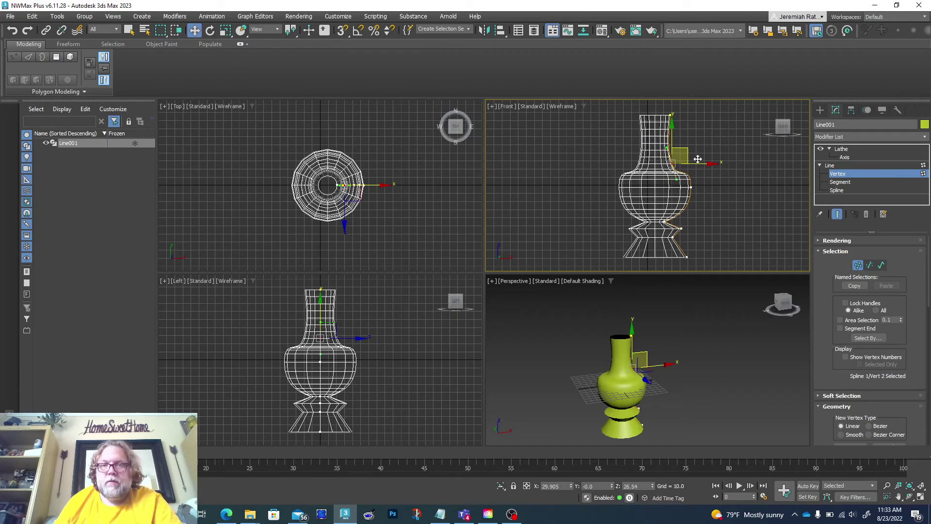
{"action": "left_click", "coordinate": [684, 151]}
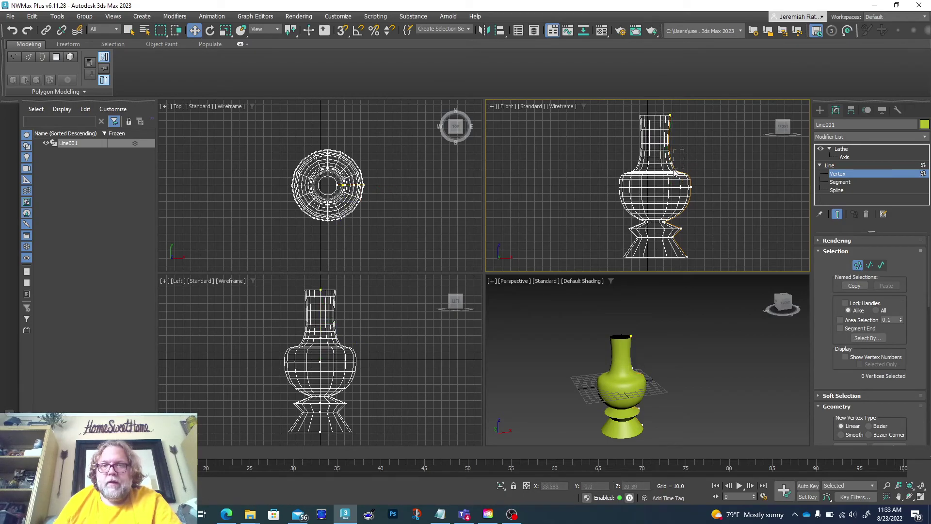
{"action": "left_click", "coordinate": [673, 163]}
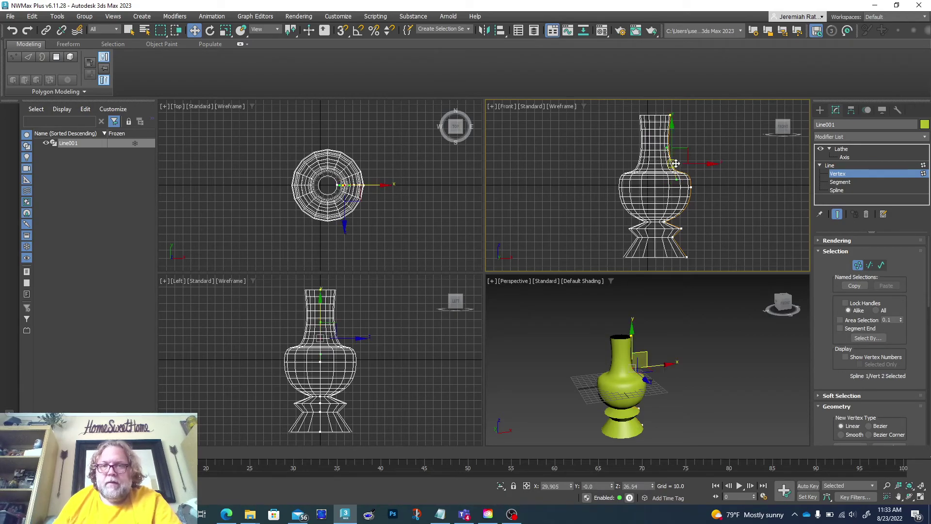
{"action": "left_click_drag", "start_coordinate": [684, 149], "coordinate": [677, 155]}
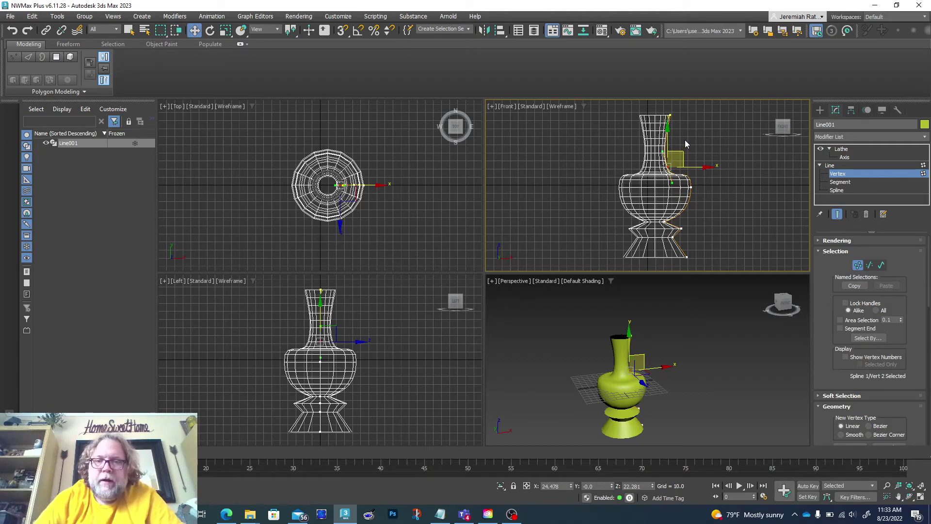
{"action": "mouse_move", "coordinate": [680, 156]}
{"action": "left_mouse_down"}
{"action": "mouse_move", "coordinate": [693, 187]}
{"action": "mouse_move", "coordinate": [681, 164]}
{"action": "mouse_move", "coordinate": [678, 172]}
{"action": "left_mouse_up"}
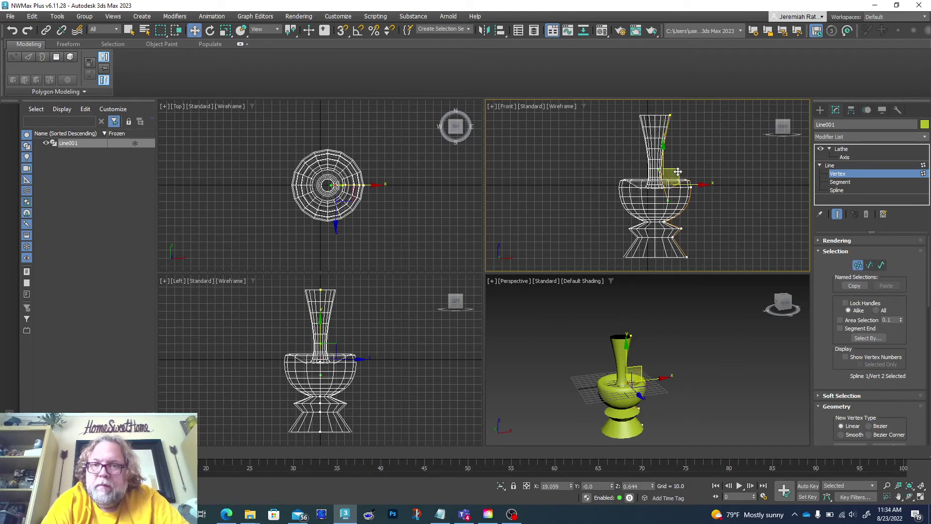
- Return to the Lathe level of the vase and add an Edit Poly modifier above it
{"action": "left_click", "coordinate": [850, 148]}
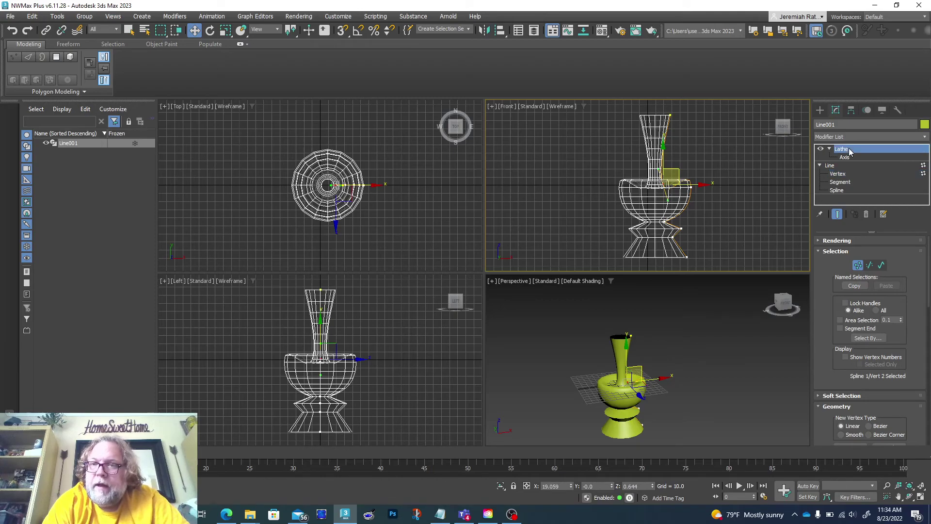
{"action": "left_click", "coordinate": [851, 136]}
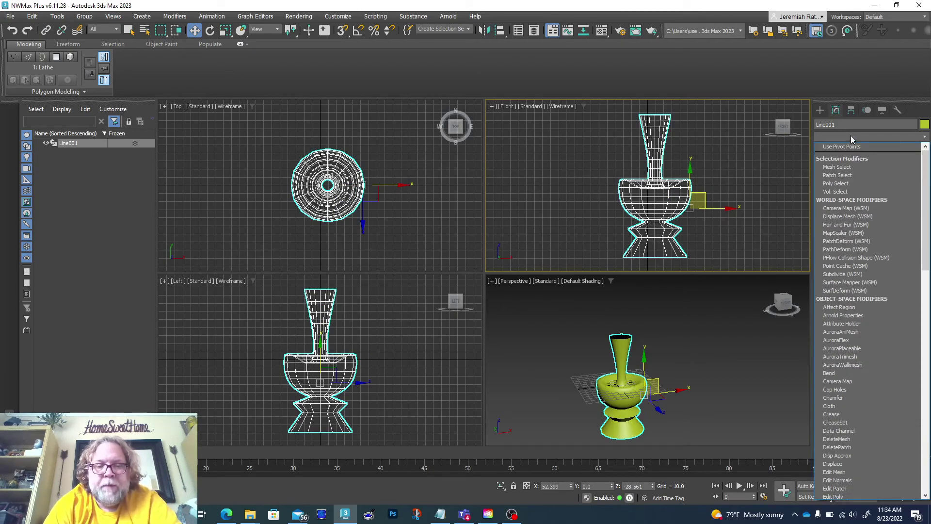
{"action": "key", "text": "e"}
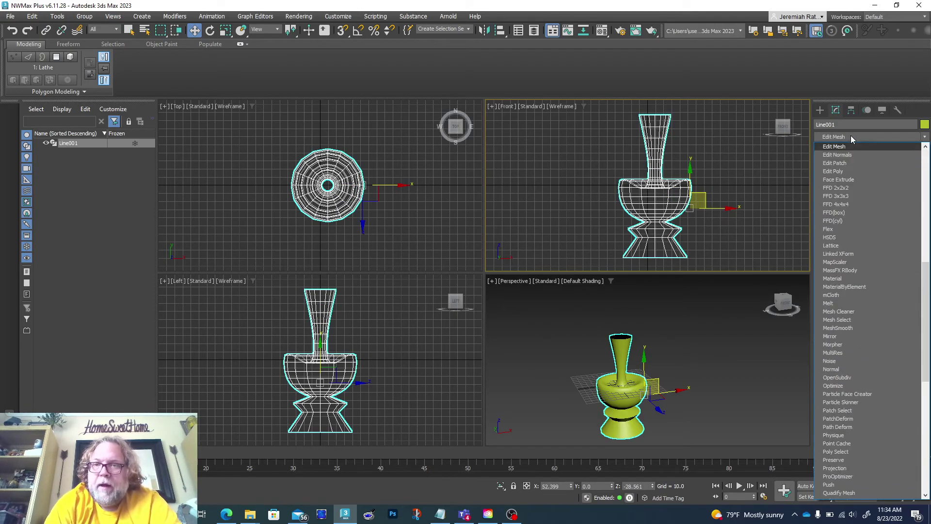
{"action": "left_click", "coordinate": [846, 171]}
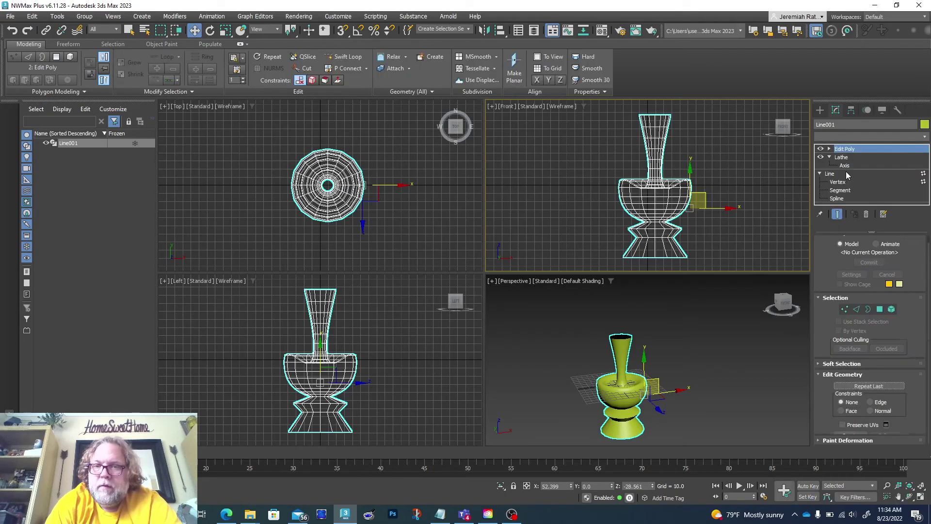
- Select the open borders at the vase's rim and base at Border level and cap them
{"action": "left_click", "coordinate": [868, 309]}
{"action": "left_click_drag", "start_coordinate": [592, 326], "coordinate": [650, 439]}
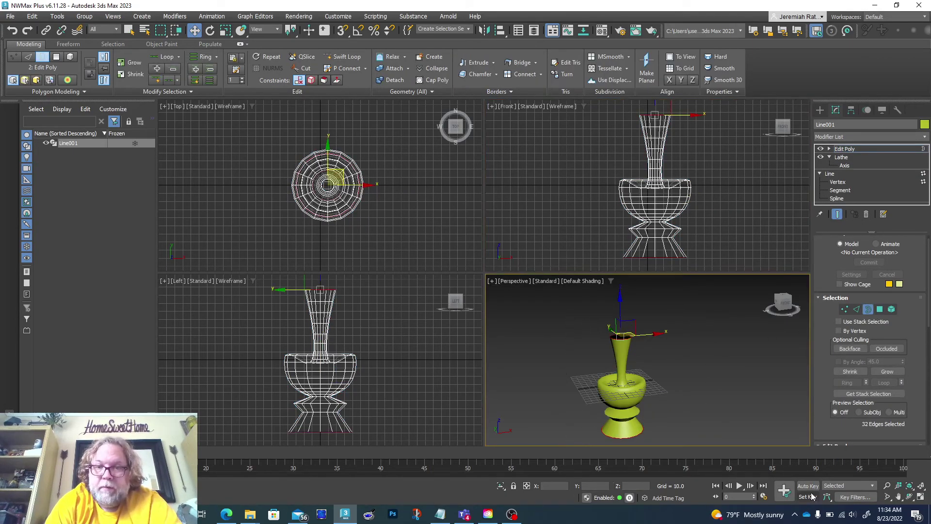
{"action": "scroll", "coordinate": [915, 412], "scroll_direction": "down", "scroll_amount": 3}
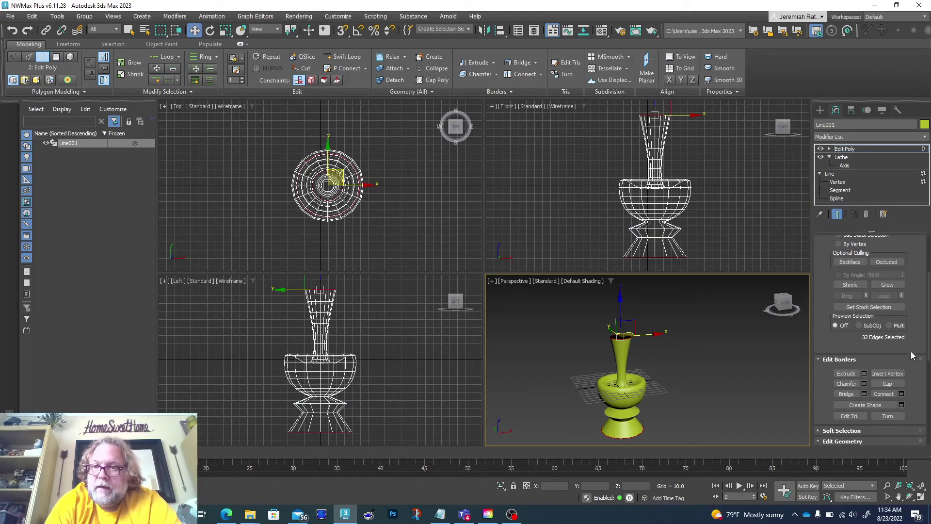
{"action": "left_click", "coordinate": [892, 381]}
{"action": "mouse_move", "coordinate": [788, 307]}
{"action": "left_mouse_down"}
{"action": "mouse_move", "coordinate": [788, 344]}
{"action": "mouse_move", "coordinate": [788, 308]}
{"action": "left_mouse_up"}
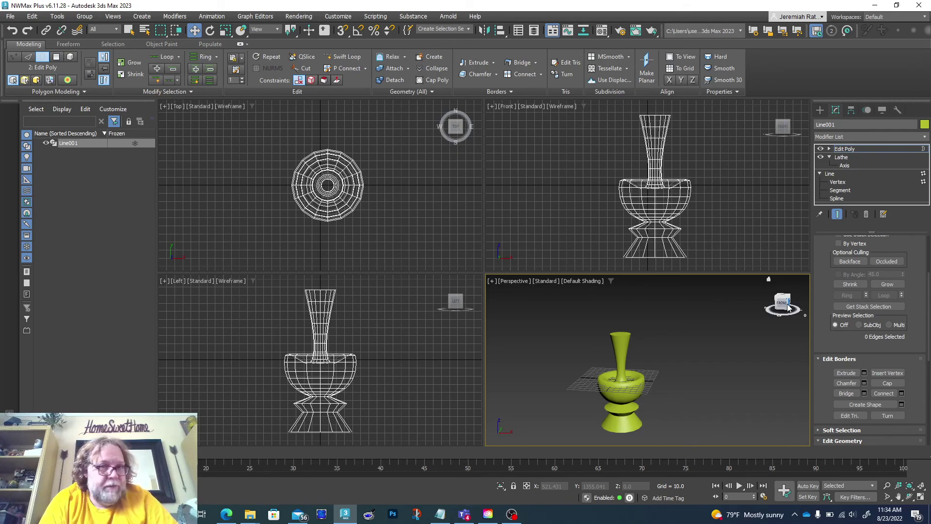
{"action": "mouse_move", "coordinate": [788, 308]}
{"action": "left_mouse_down"}
{"action": "mouse_move", "coordinate": [787, 318]}
{"action": "mouse_move", "coordinate": [779, 301]}
{"action": "mouse_move", "coordinate": [788, 309]}
{"action": "left_mouse_up"}
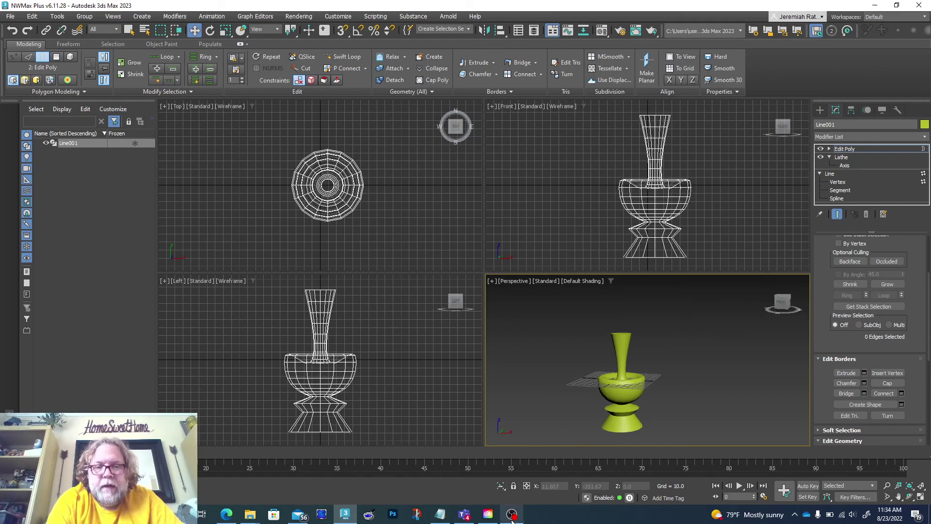
{"action": "mouse_move", "coordinate": [512, 513]}
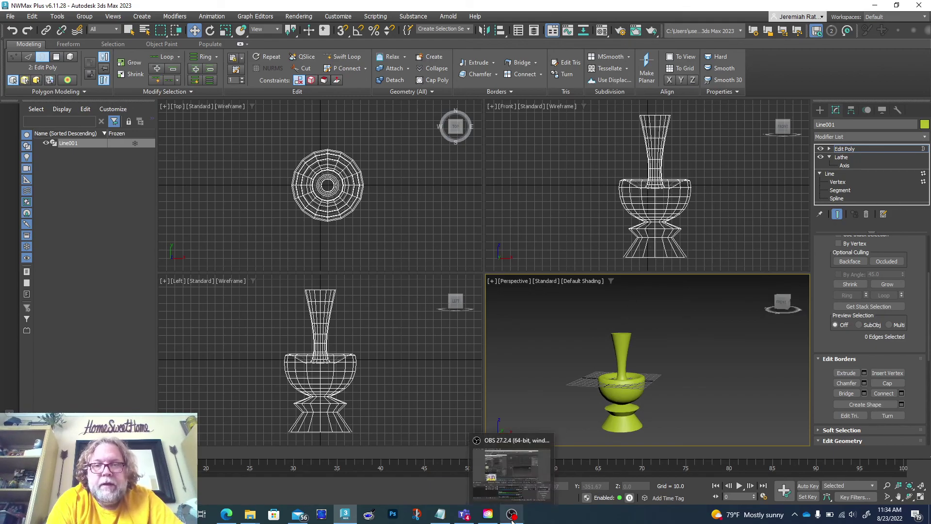
{"action": "left_click", "coordinate": [506, 487]}
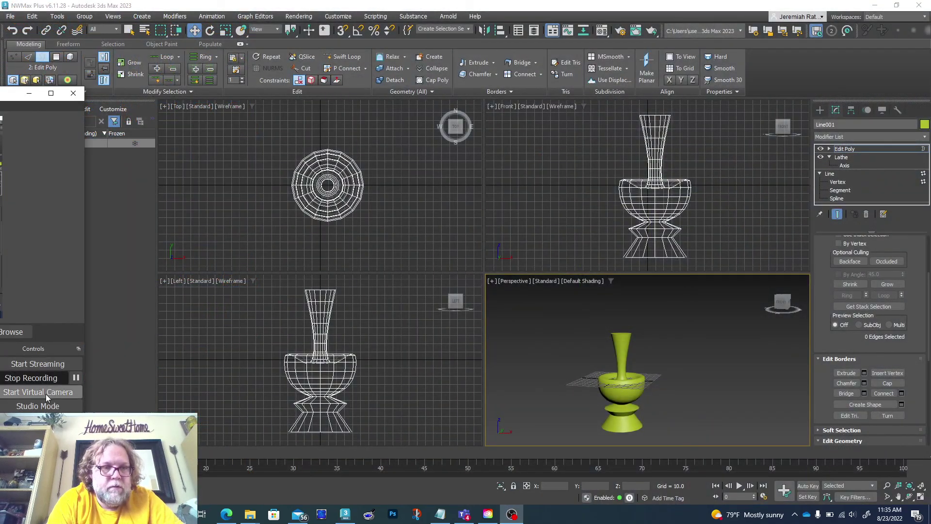